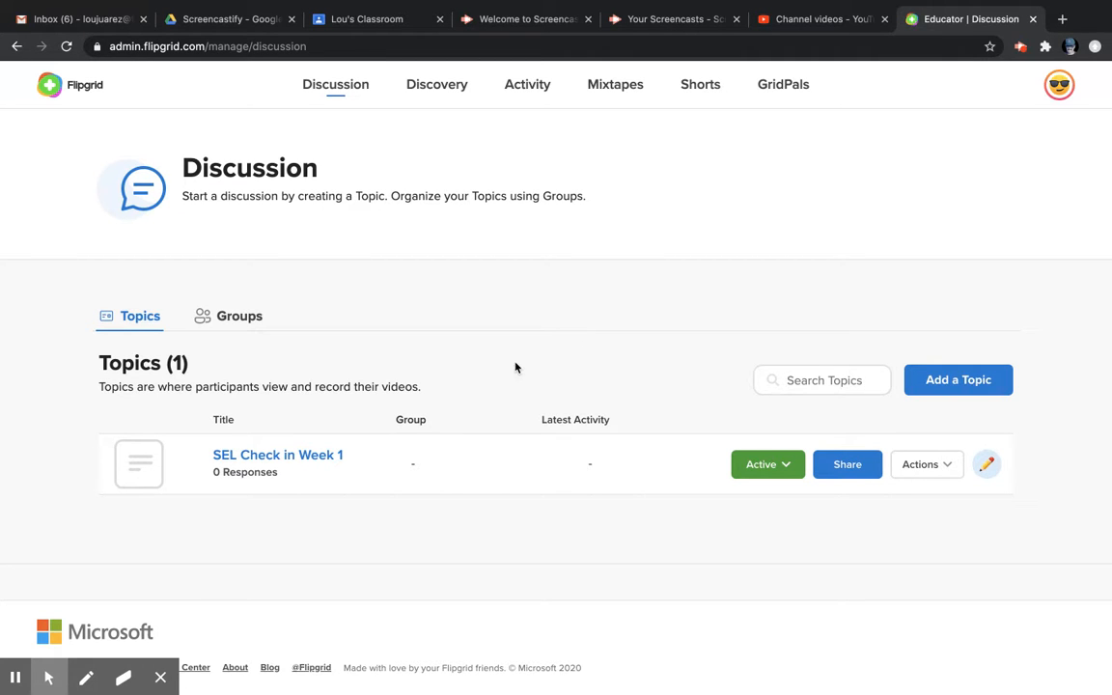
# Step: Start a new private group in the Groups area and name it Period 1
pyautogui.click(241, 316)
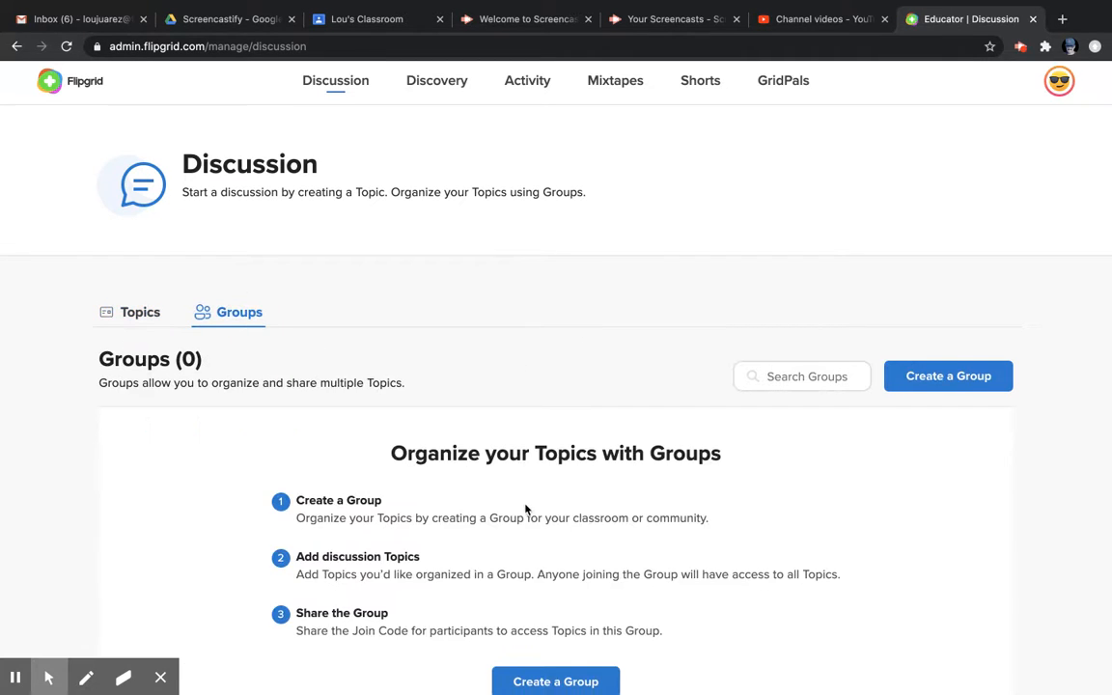
pyautogui.scroll(-1, 526, 508)
pyautogui.scroll(1, 390, 467)
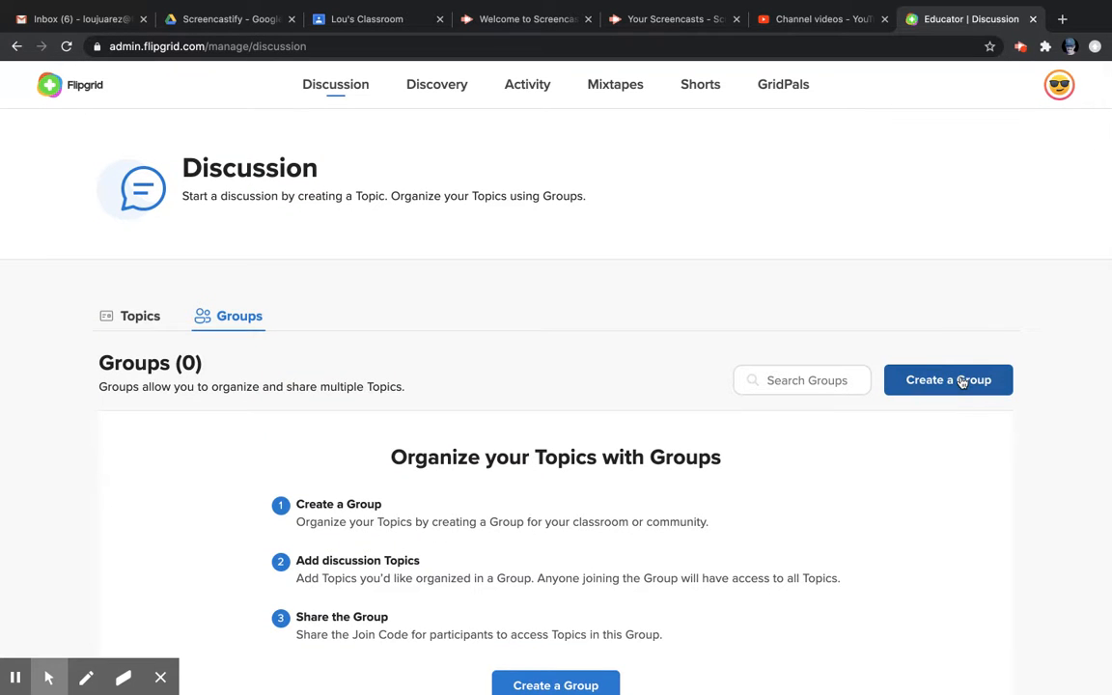
pyautogui.click(956, 382)
pyautogui.click(539, 322)
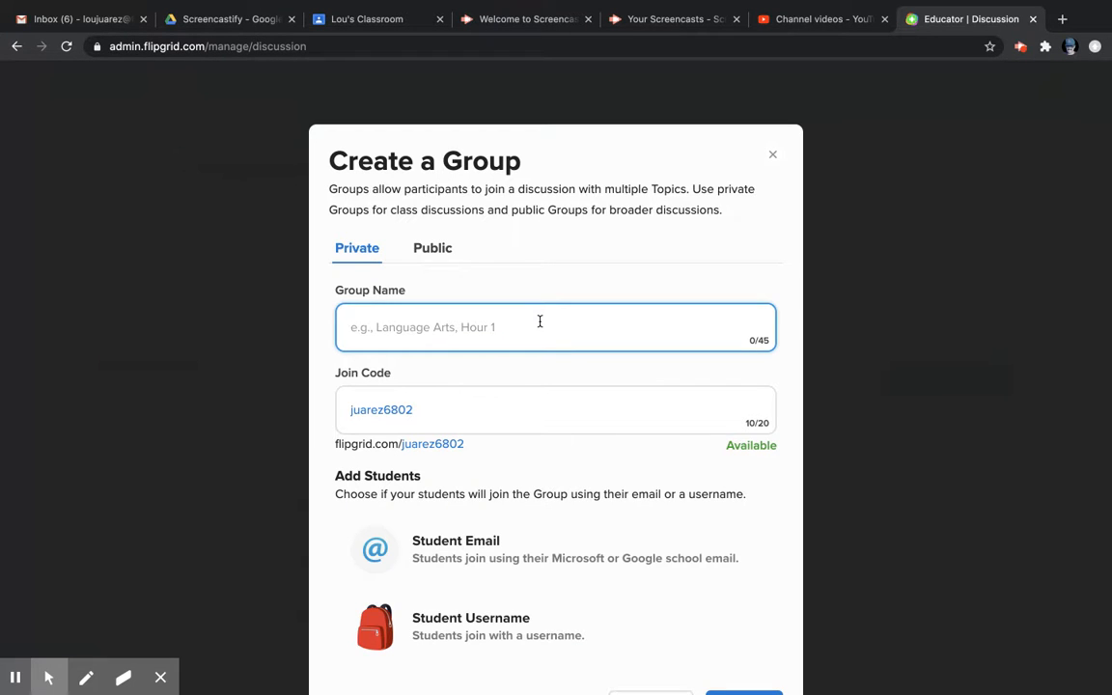
pyautogui.write('Period 1')
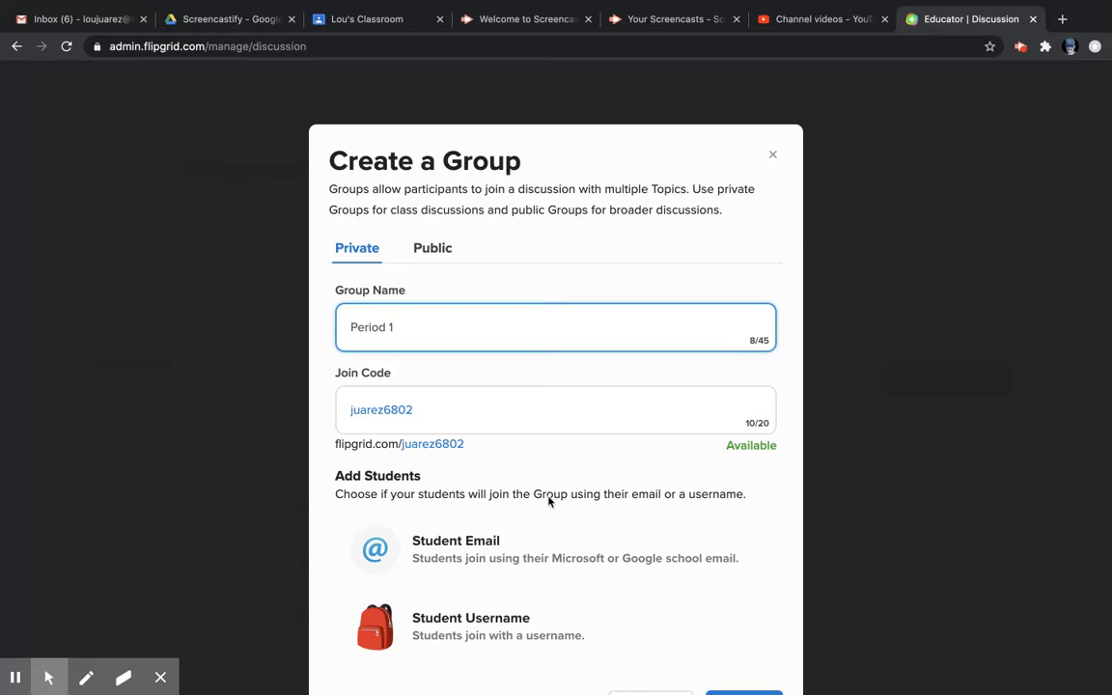
# Step: Let students join by student email, keep the preset email domain without a guest password, and finish creating the group
pyautogui.click(517, 559)
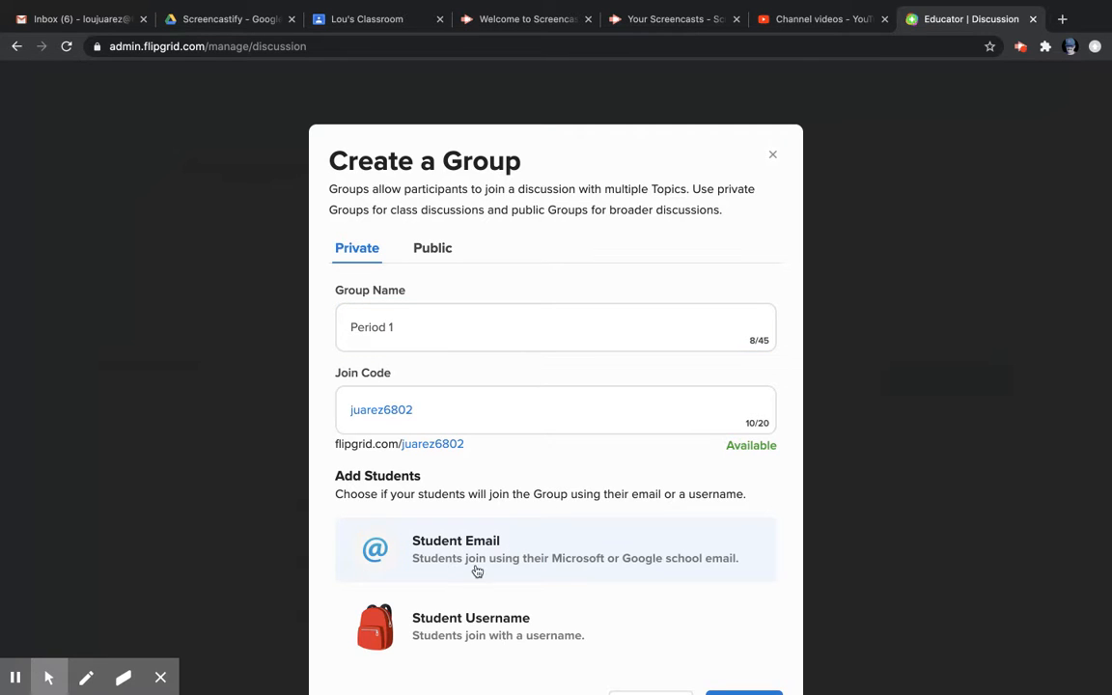
pyautogui.scroll(-3, 613, 623)
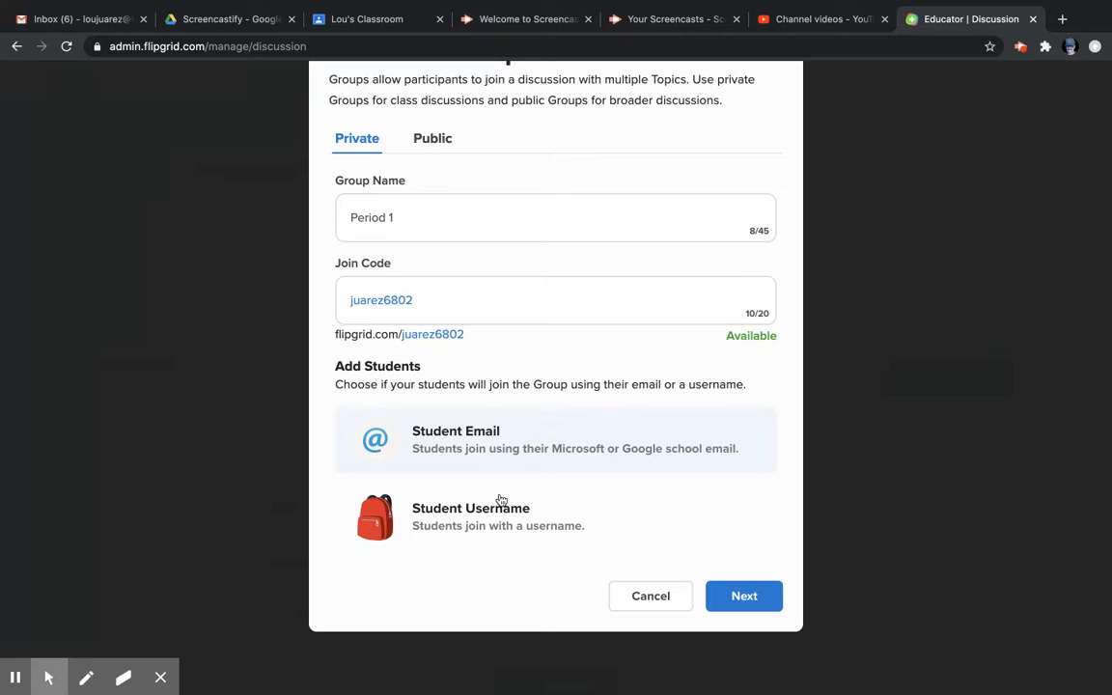
pyautogui.click(744, 596)
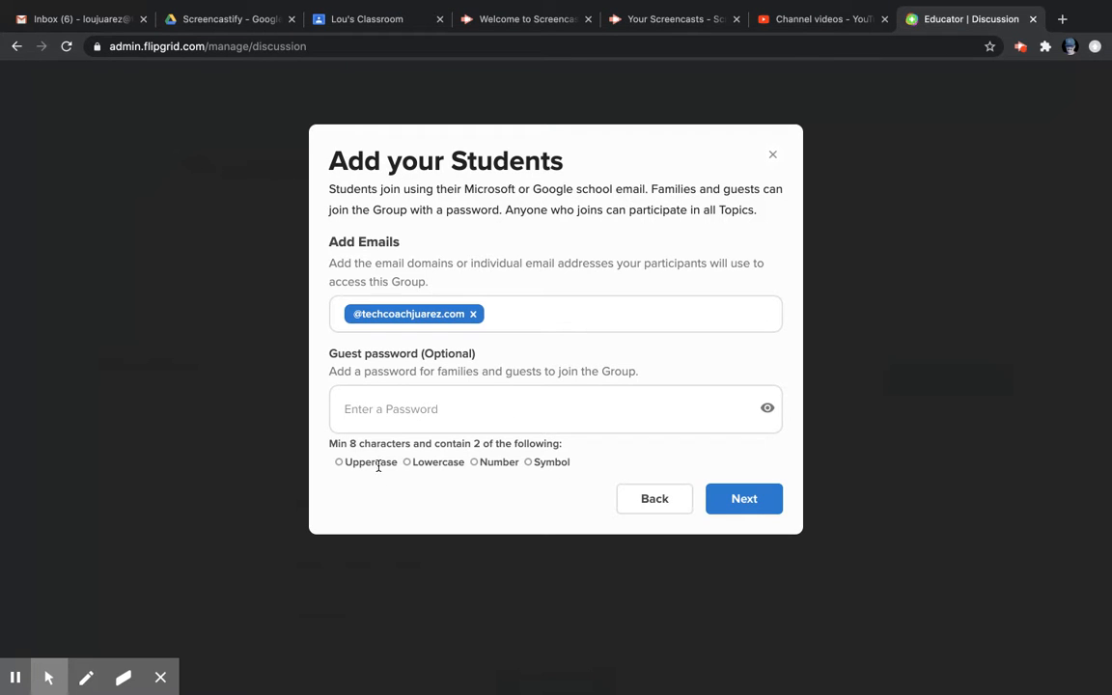
pyautogui.click(760, 500)
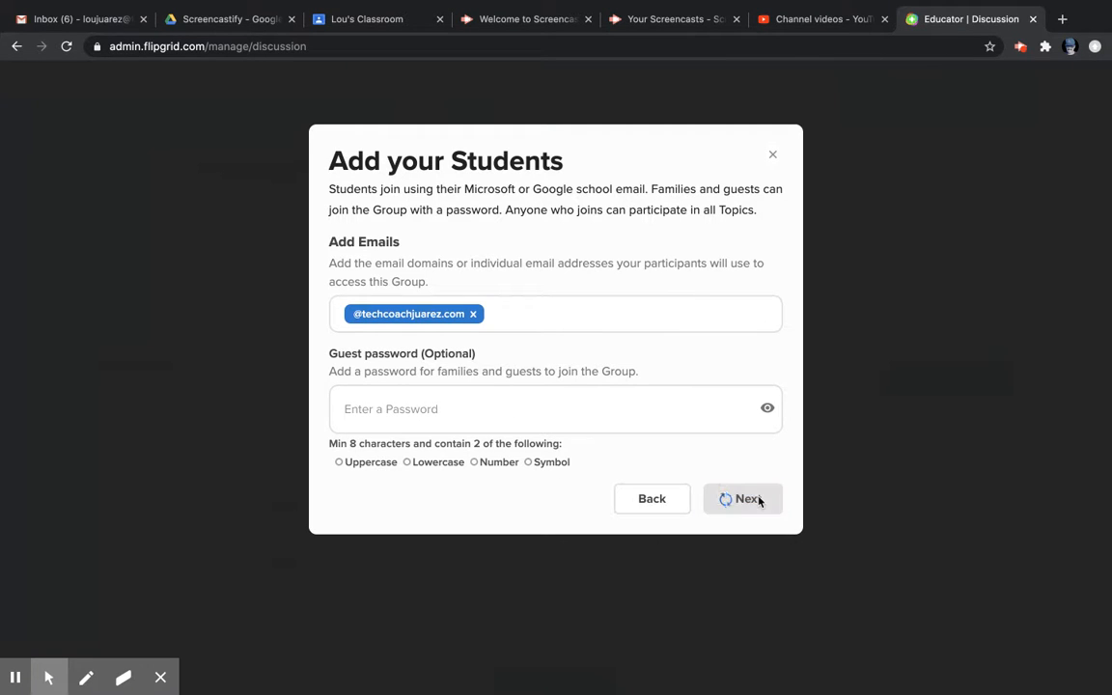
pyautogui.click(571, 337)
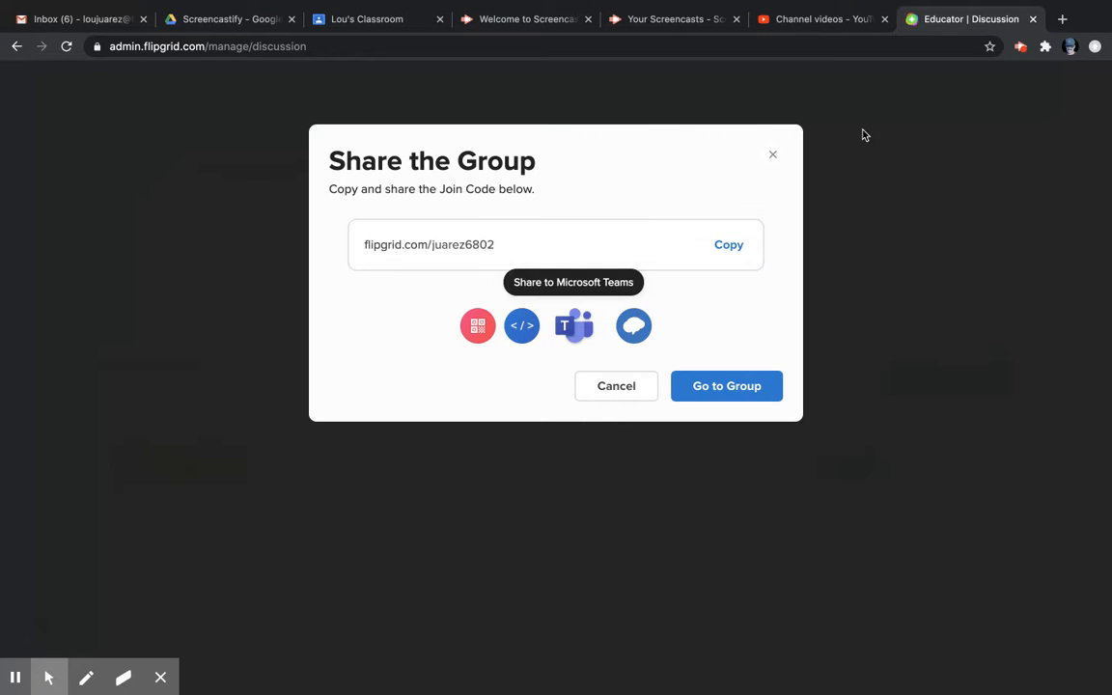
pyautogui.click(772, 154)
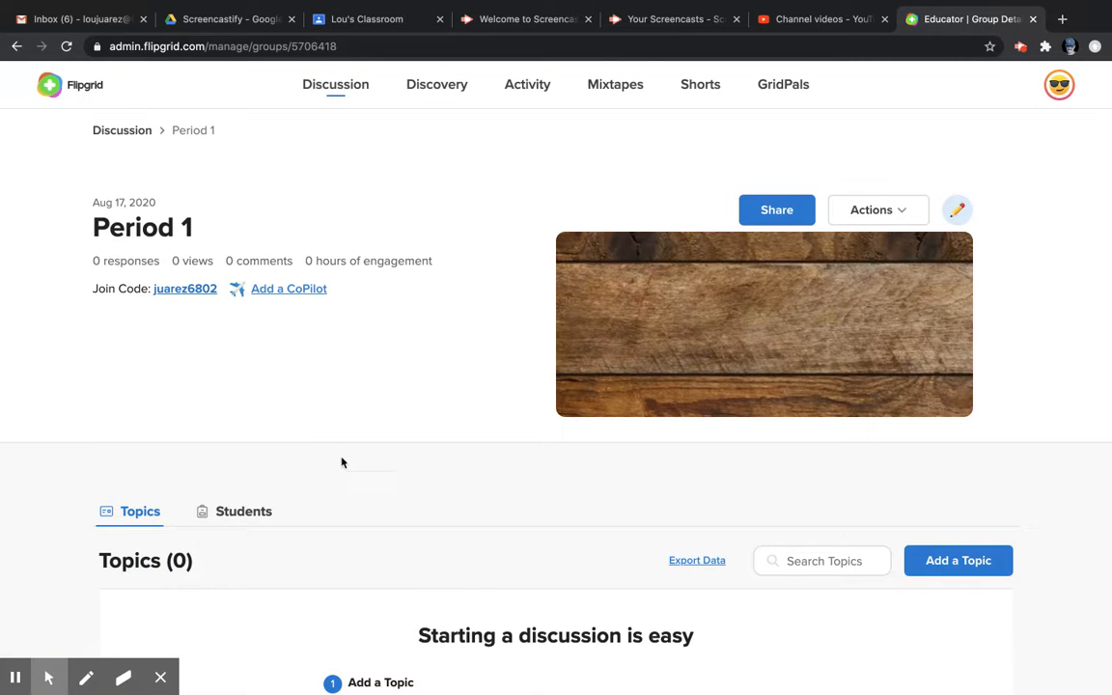
# Step: Start a new topic inside the Period 1 group
pyautogui.scroll(-2, 340, 462)
pyautogui.scroll(2, 343, 461)
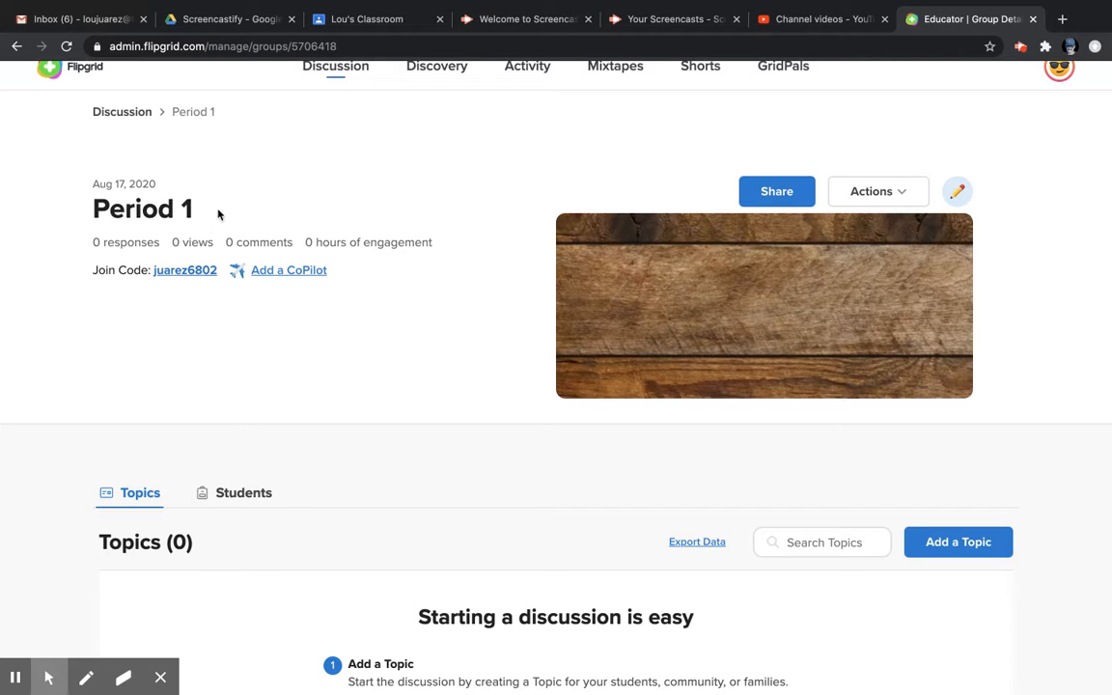
pyautogui.scroll(-1, 579, 483)
pyautogui.scroll(-2, 830, 541)
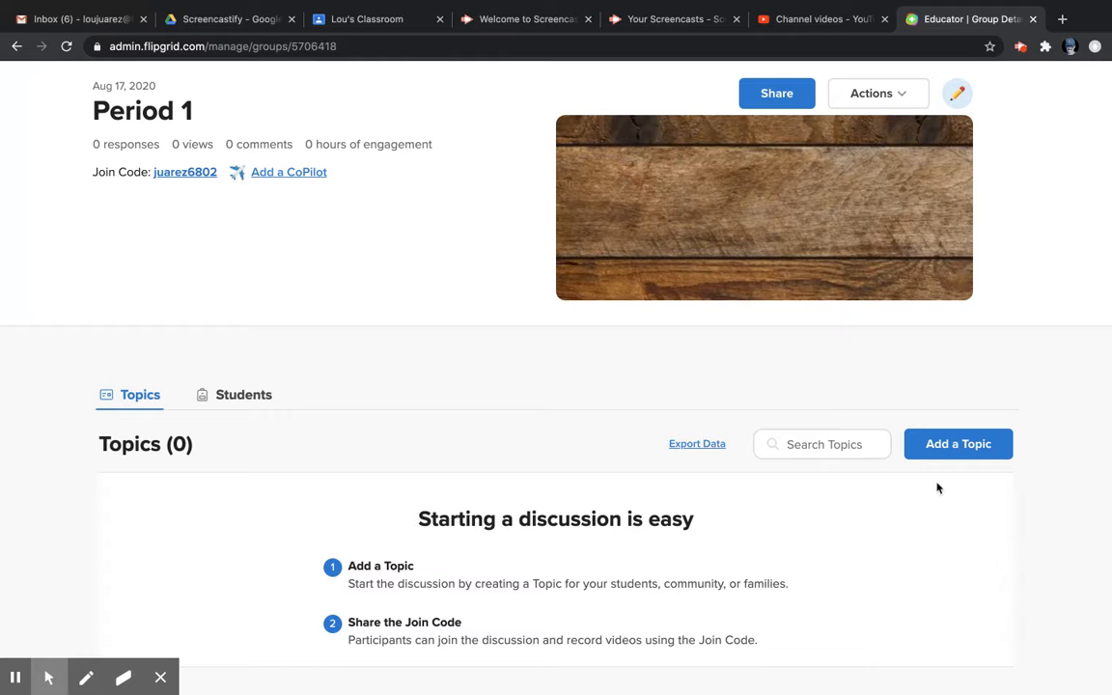
pyautogui.click(969, 447)
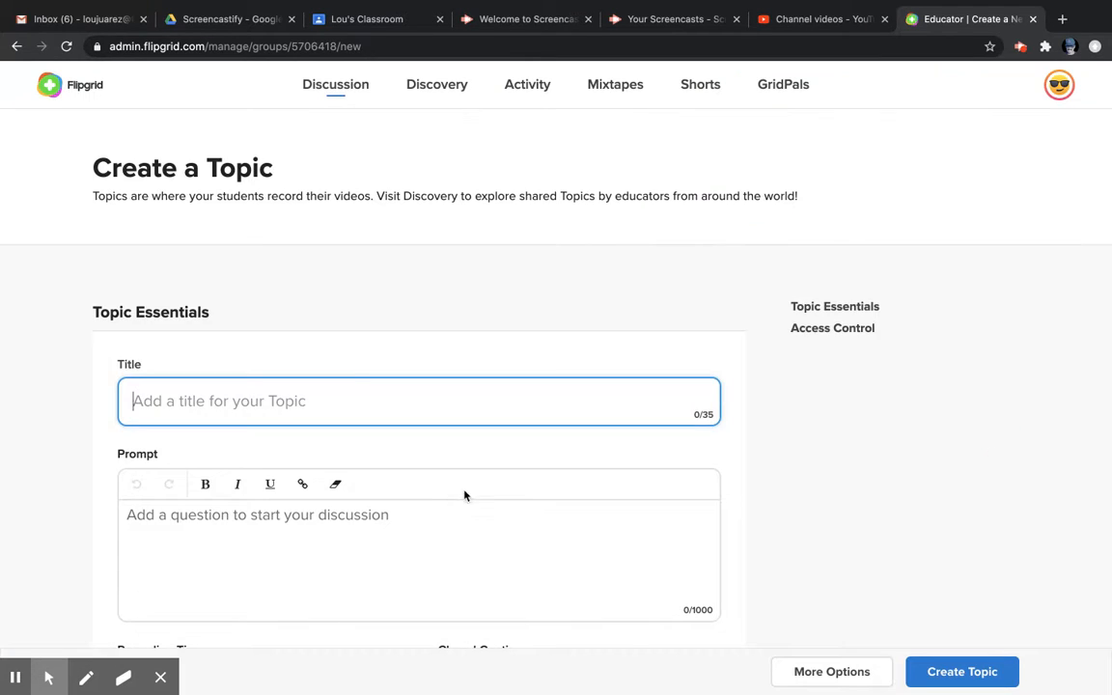
# Step: Title the topic "Week 1 Reflection"
pyautogui.scroll(-3, 478, 499)
pyautogui.scroll(2, 478, 500)
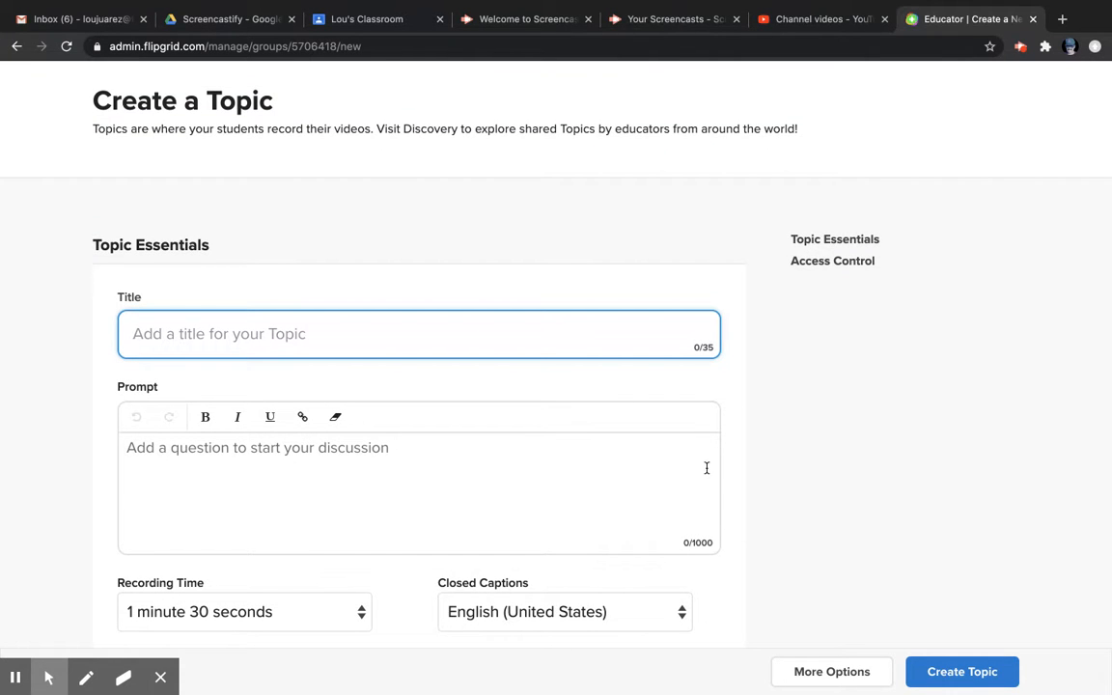
pyautogui.scroll(-2, 795, 479)
pyautogui.scroll(2, 812, 466)
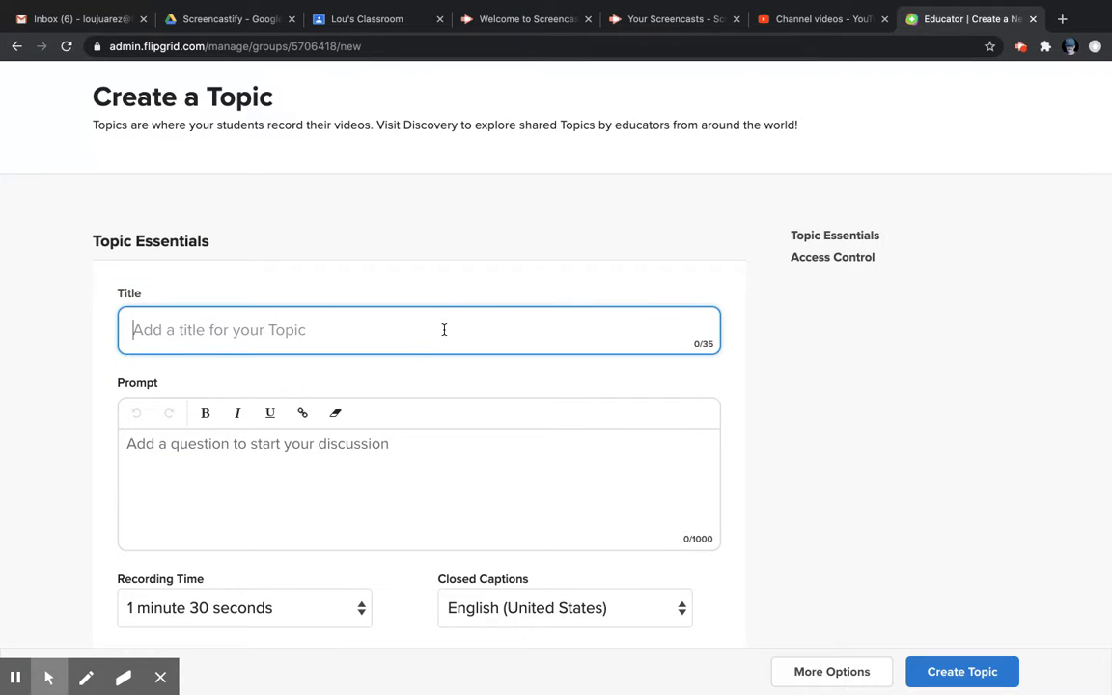
pyautogui.write('Week ')
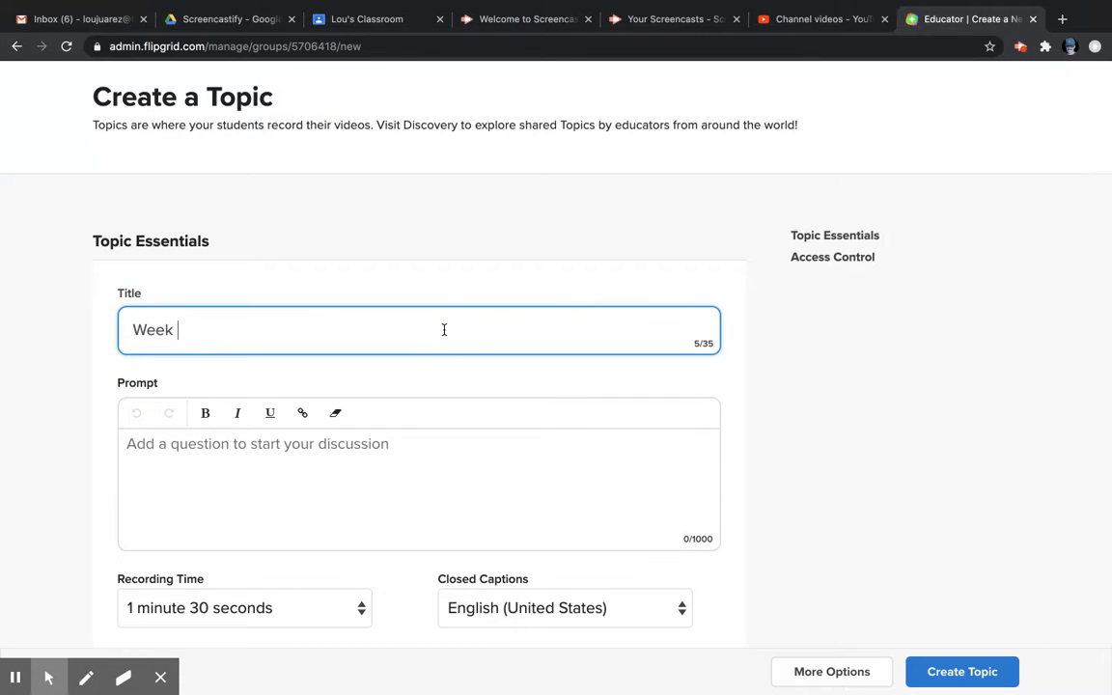
pyautogui.write('1 Refelction')
pyautogui.press('BackSpace')
pyautogui.press('BackSpace')
pyautogui.press('BackSpace')
pyautogui.press('BackSpace')
pyautogui.press('BackSpace')
pyautogui.press('BackSpace')
pyautogui.press('BackSpace')
pyautogui.write('lection')
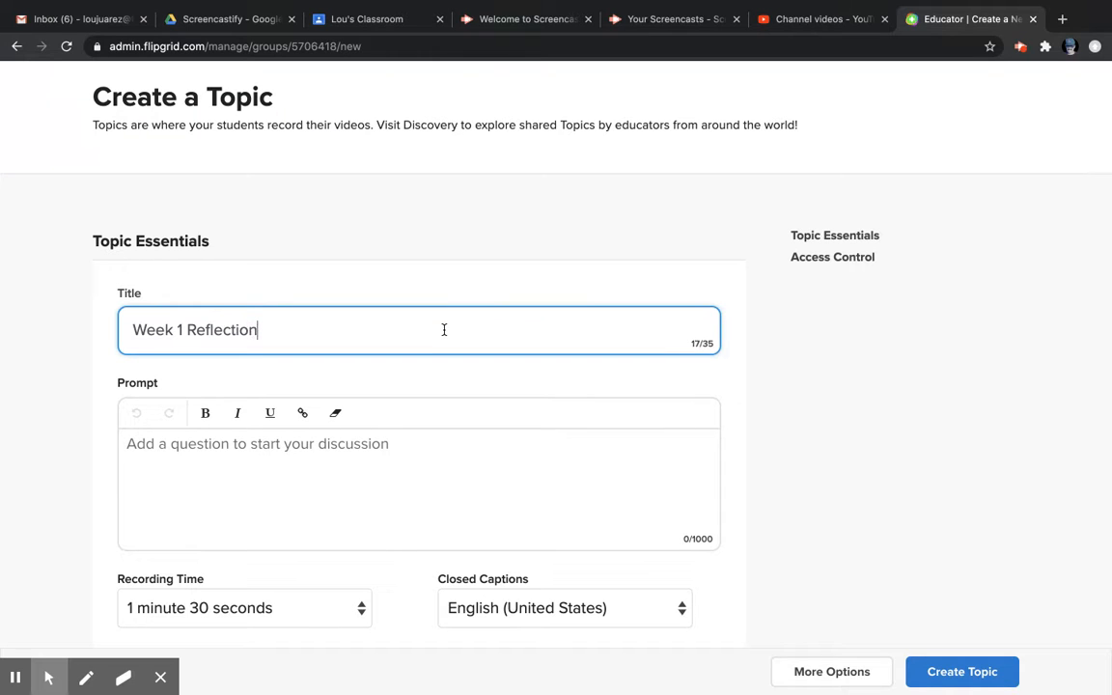
# Step: Enter the topic prompt "In 45 seconds or less, please summarize last week's lesson."
pyautogui.click(493, 492)
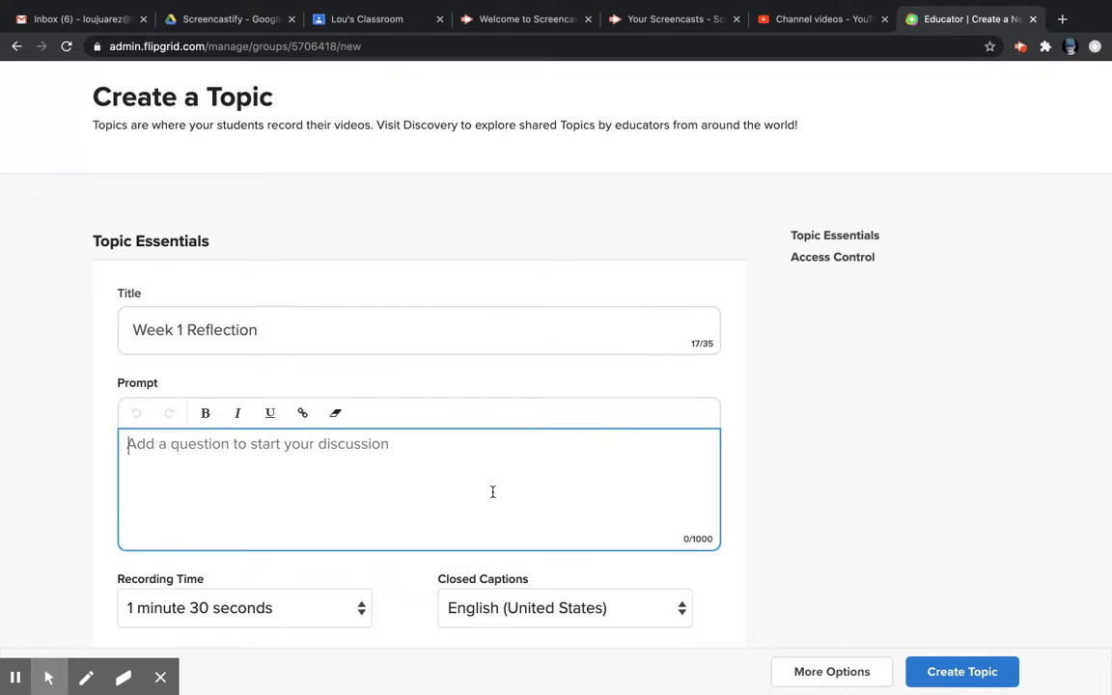
pyautogui.write('In 45 seconds or less, please sum')
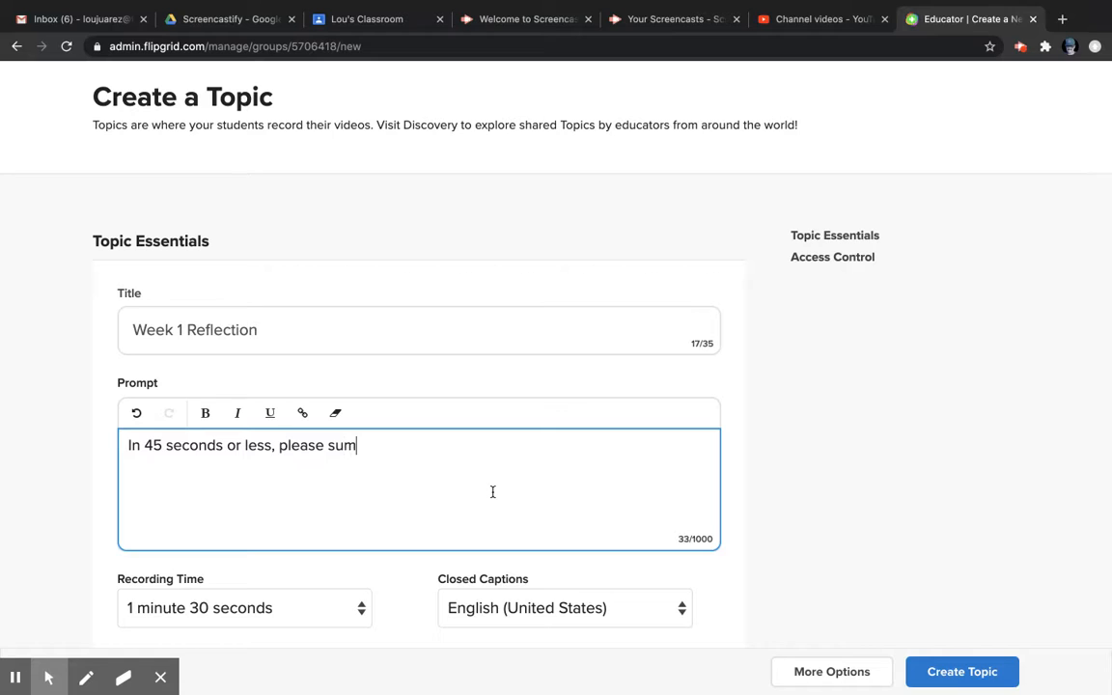
pyautogui.write('marize last')
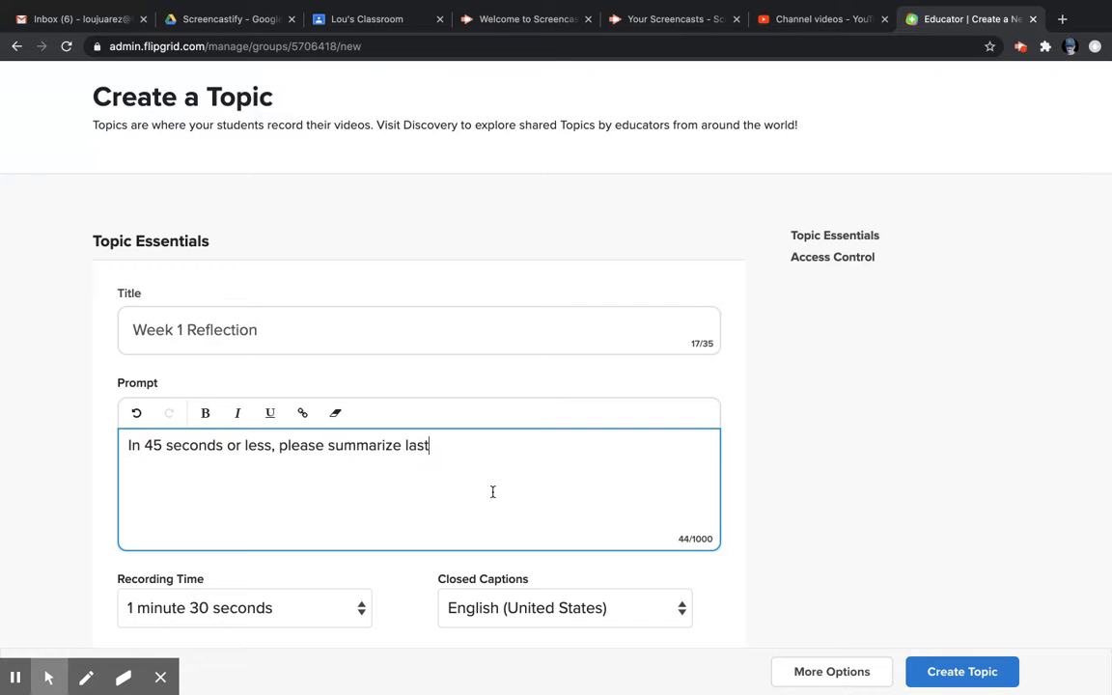
pyautogui.write(" week's lesson.")
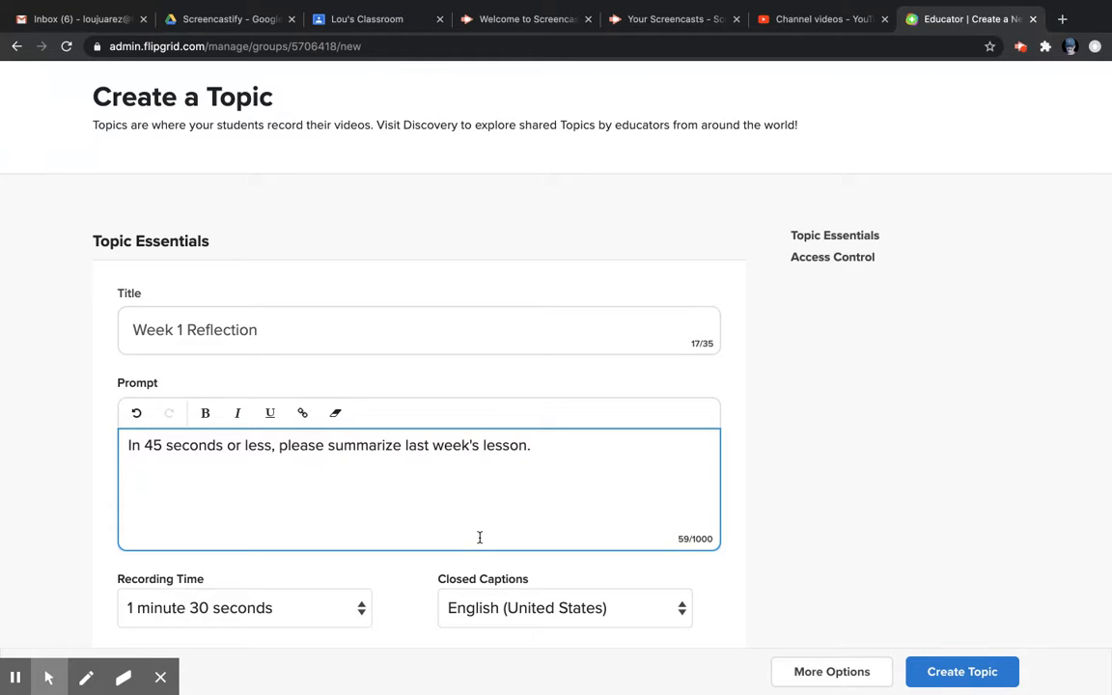
# Step: Limit the topic's recording time to 45 seconds and turn on video moderation
pyautogui.scroll(-2, 478, 536)
pyautogui.scroll(-1, 479, 538)
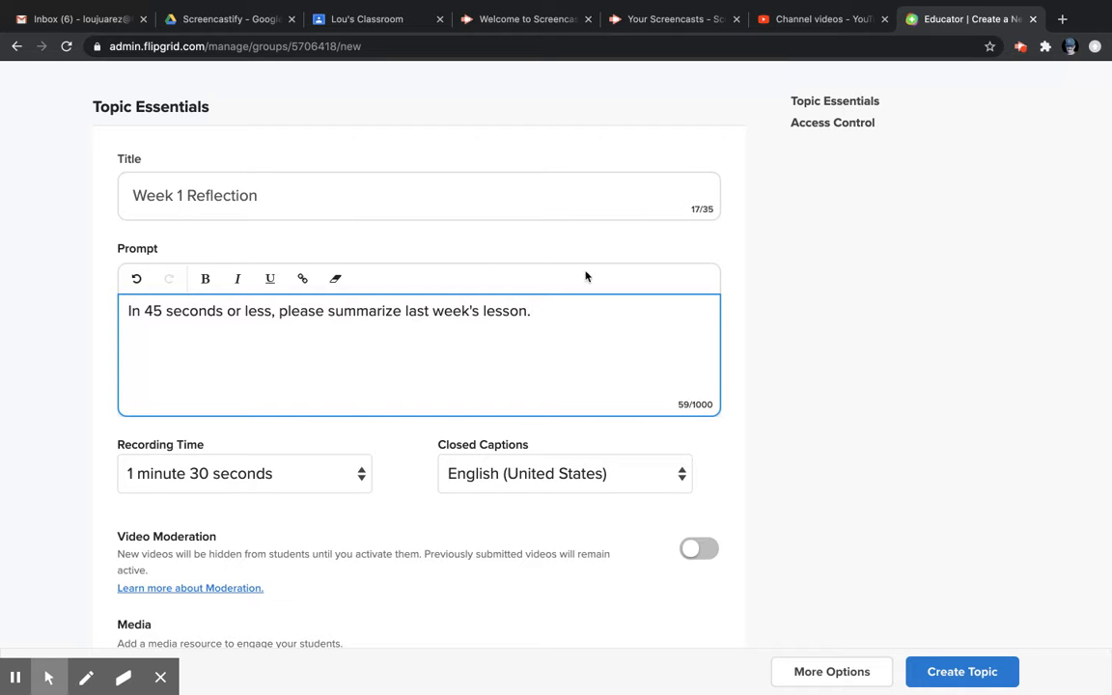
pyautogui.click(290, 473)
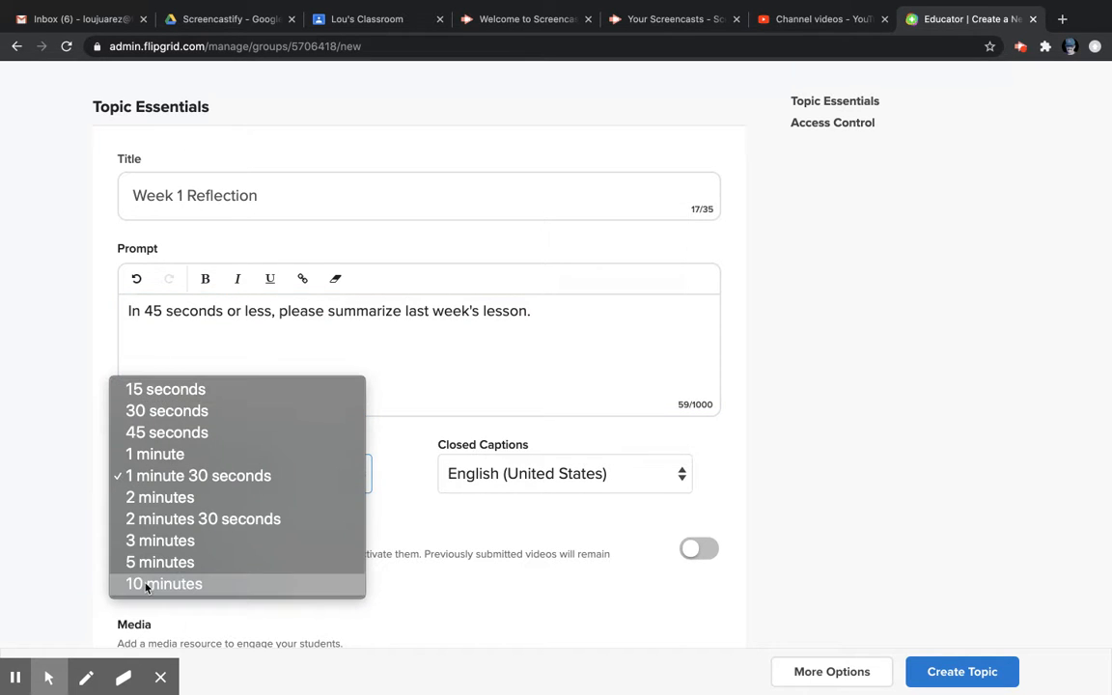
pyautogui.click(147, 432)
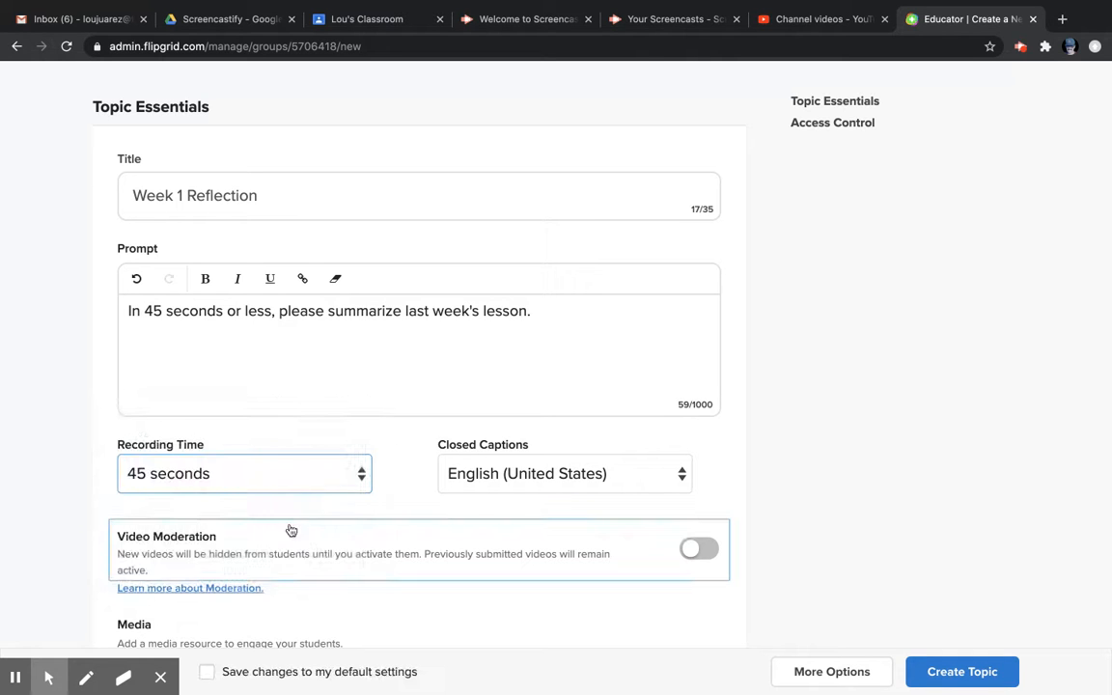
pyautogui.scroll(-2, 300, 536)
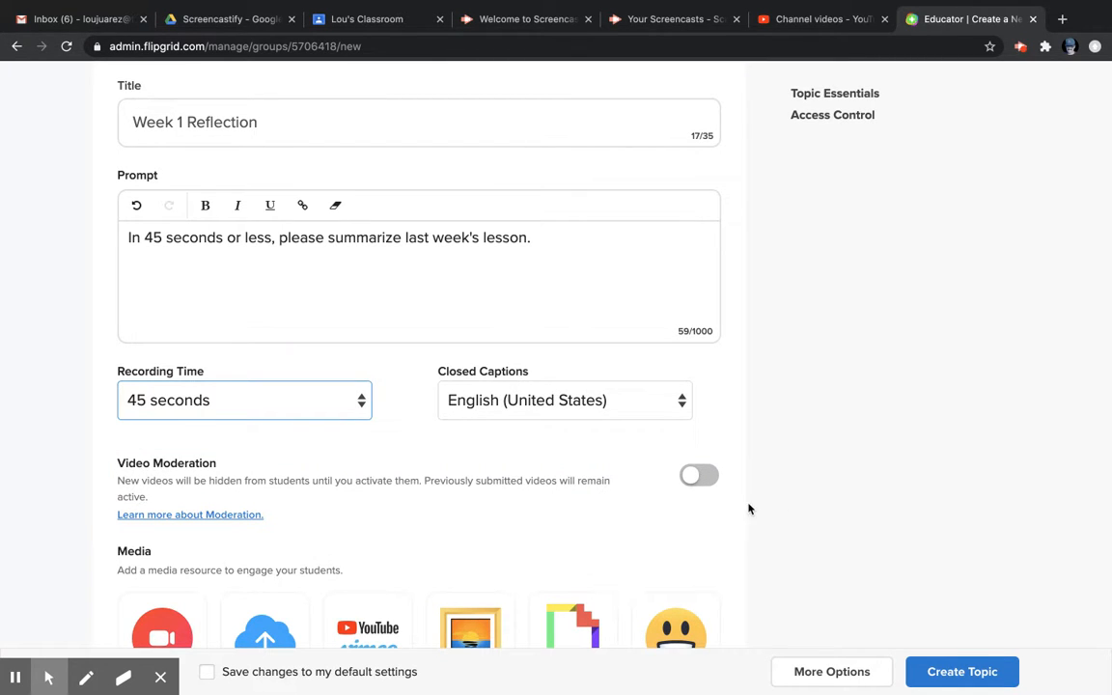
pyautogui.click(701, 475)
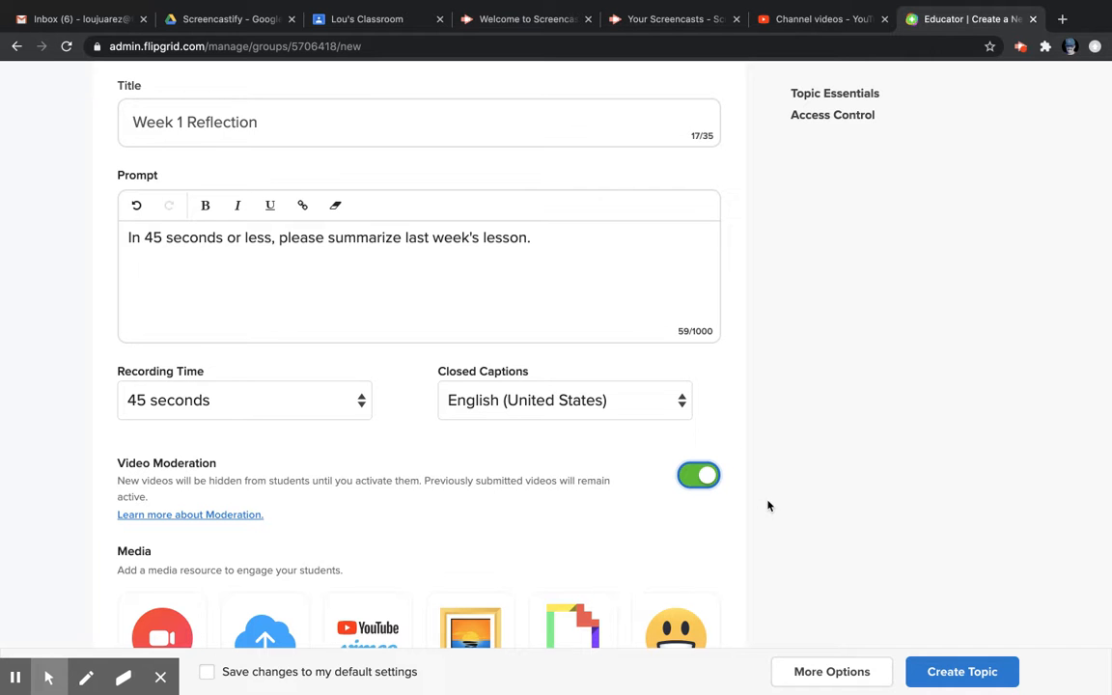
# Step: Create the Week 1 Reflection topic without adding media or custom topic access
pyautogui.scroll(-5, 760, 497)
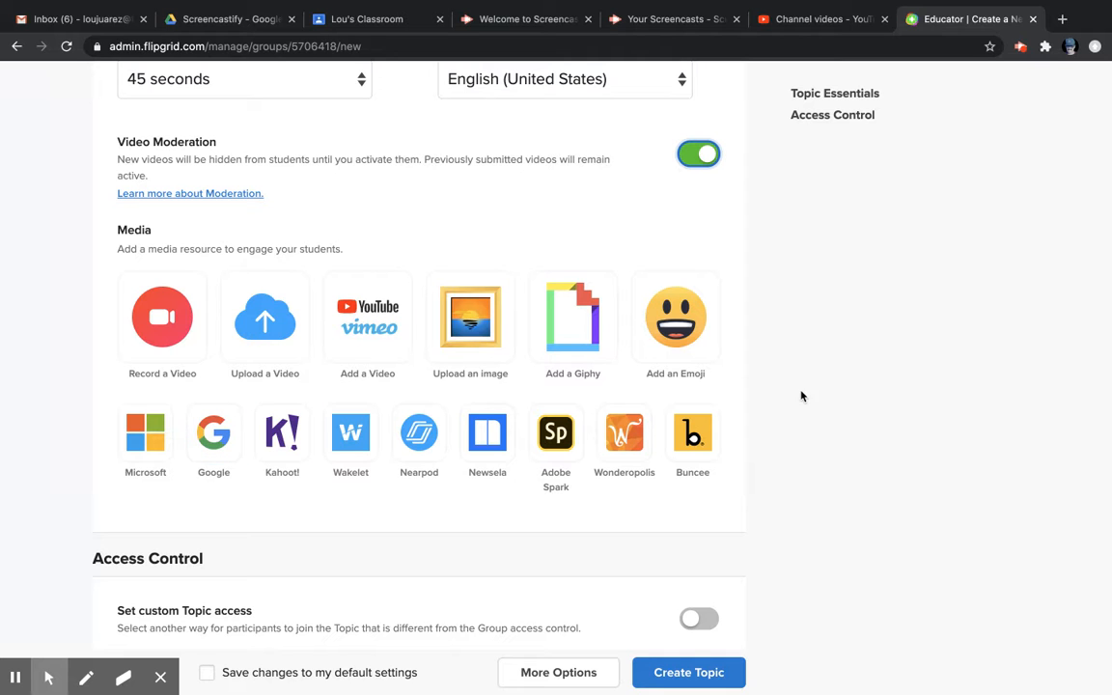
pyautogui.scroll(-2, 772, 408)
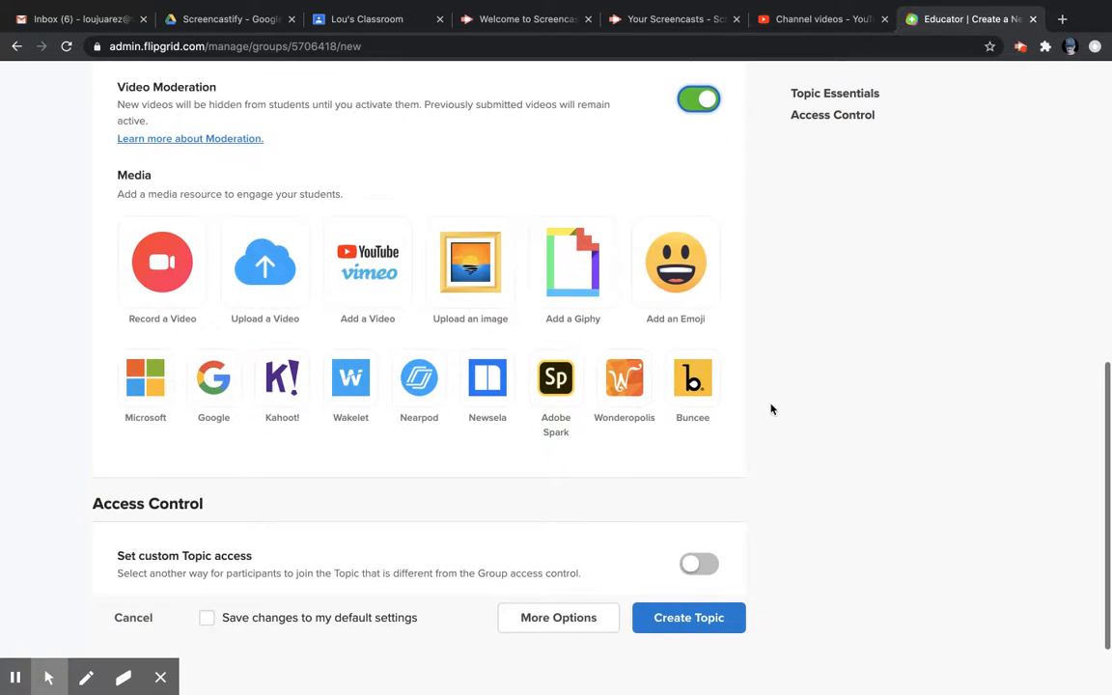
pyautogui.scroll(-3, 773, 409)
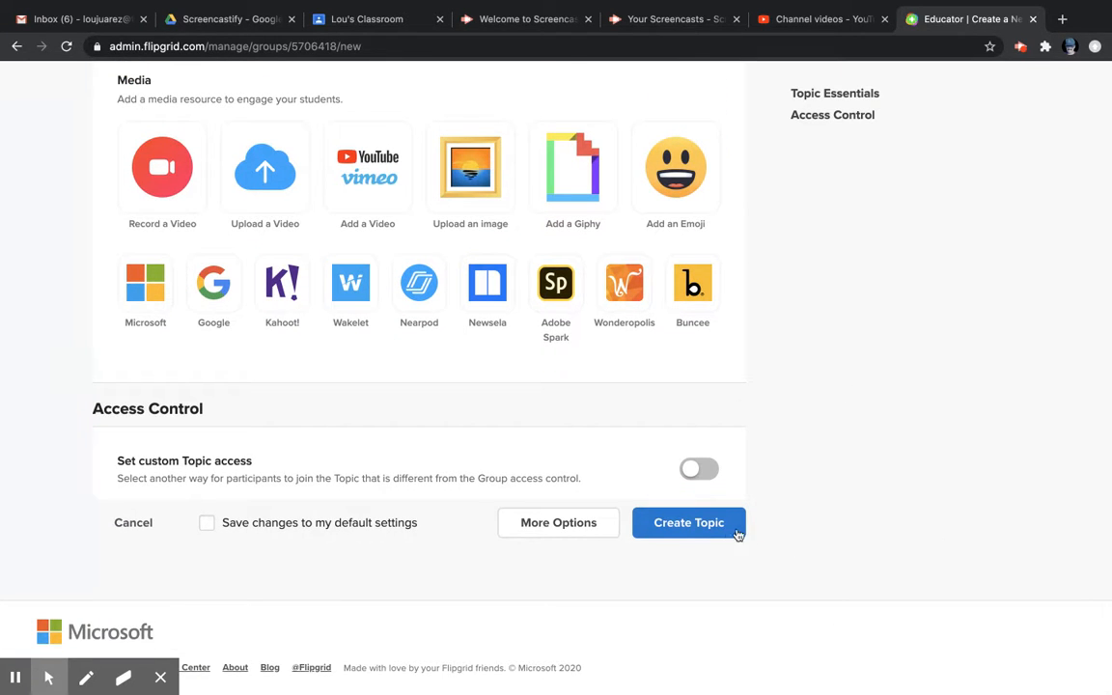
pyautogui.click(679, 526)
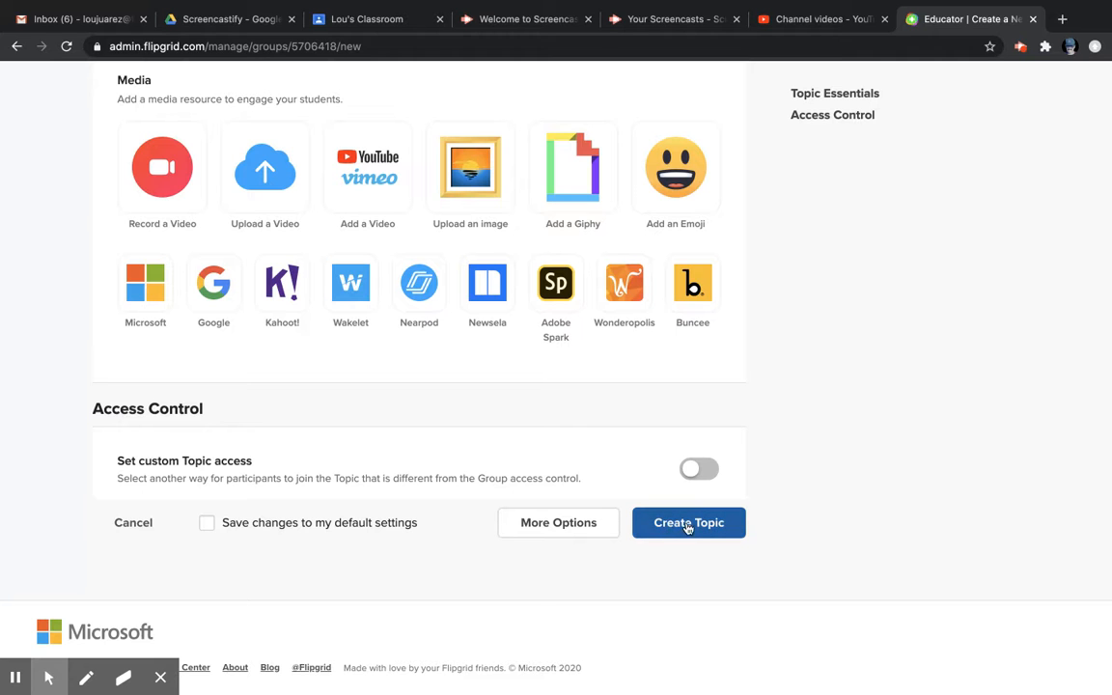
pyautogui.click(687, 526)
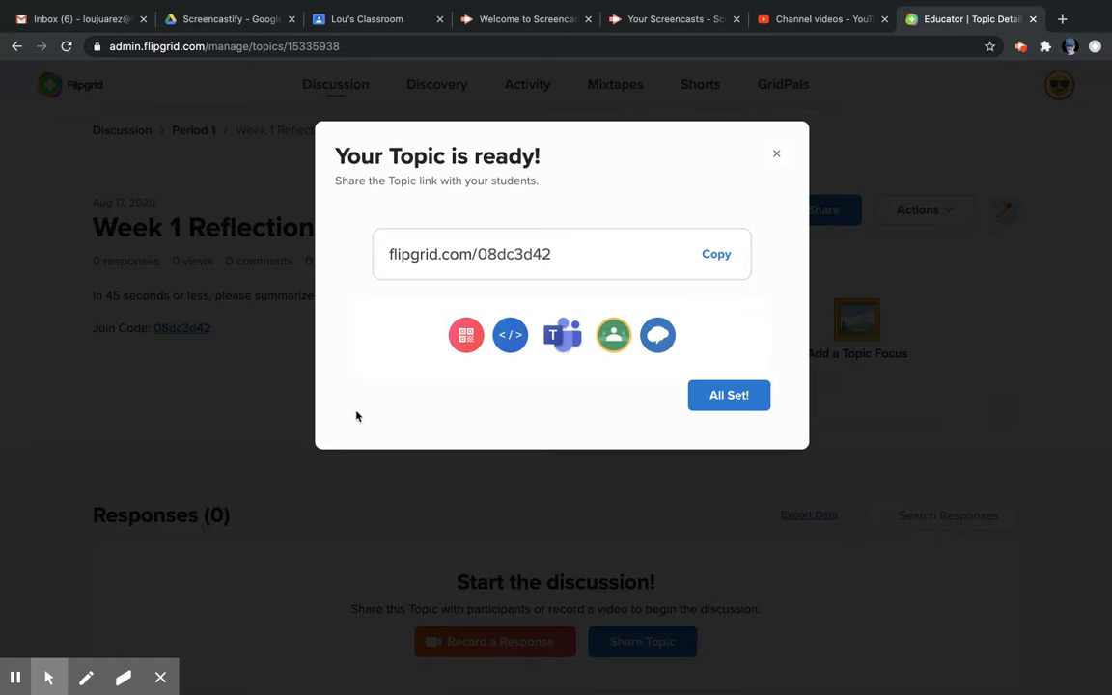
# Step: Share the Flipgrid topic to Google Classroom as a new material in the teacher's class
pyautogui.click(616, 338)
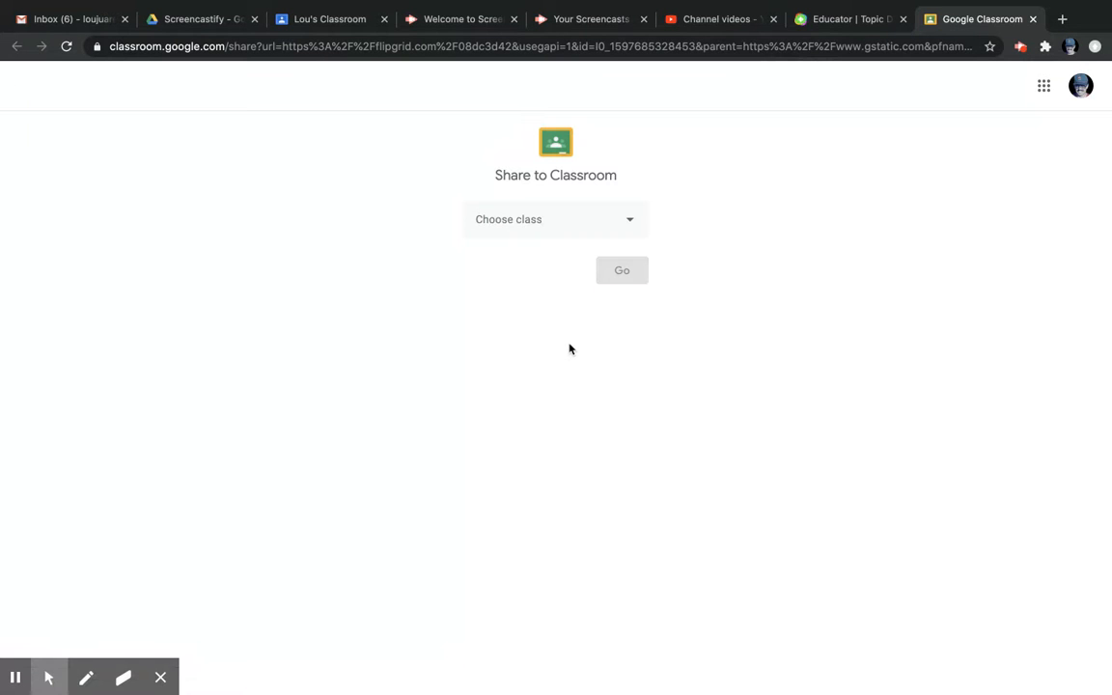
pyautogui.click(528, 228)
pyautogui.click(544, 296)
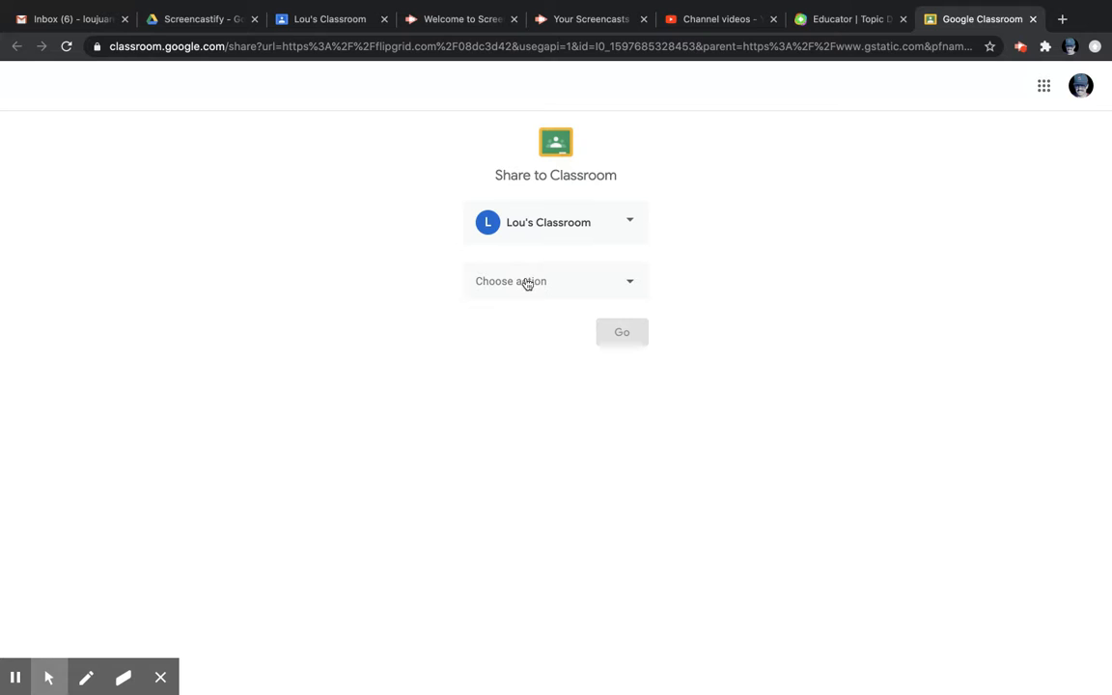
pyautogui.click(526, 283)
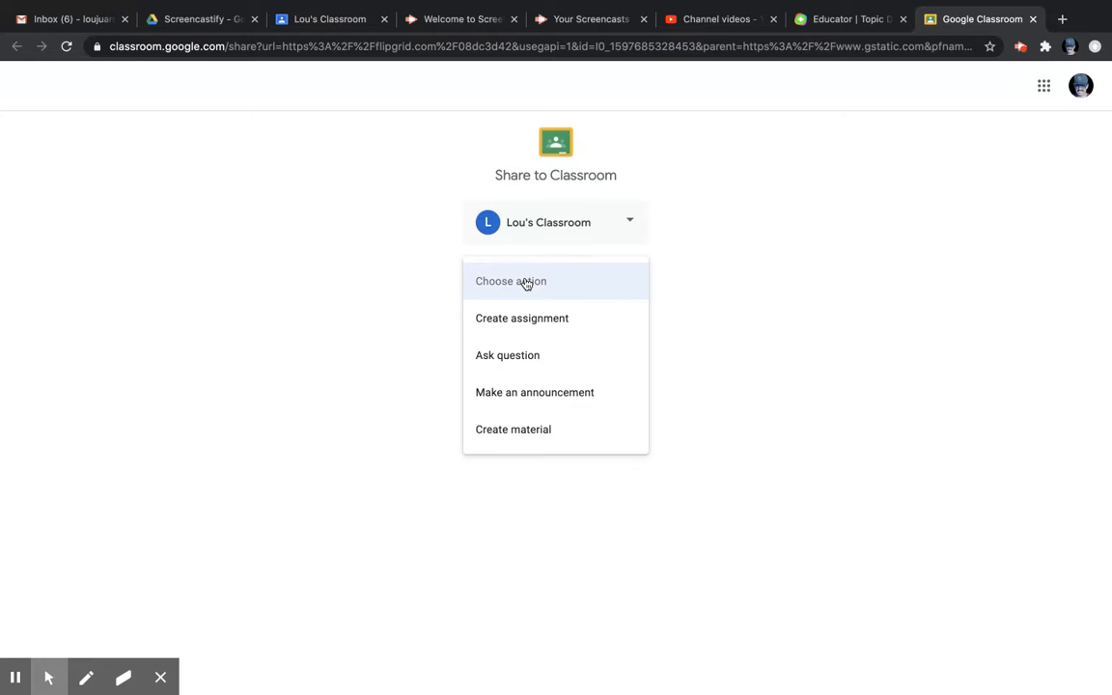
pyautogui.click(517, 435)
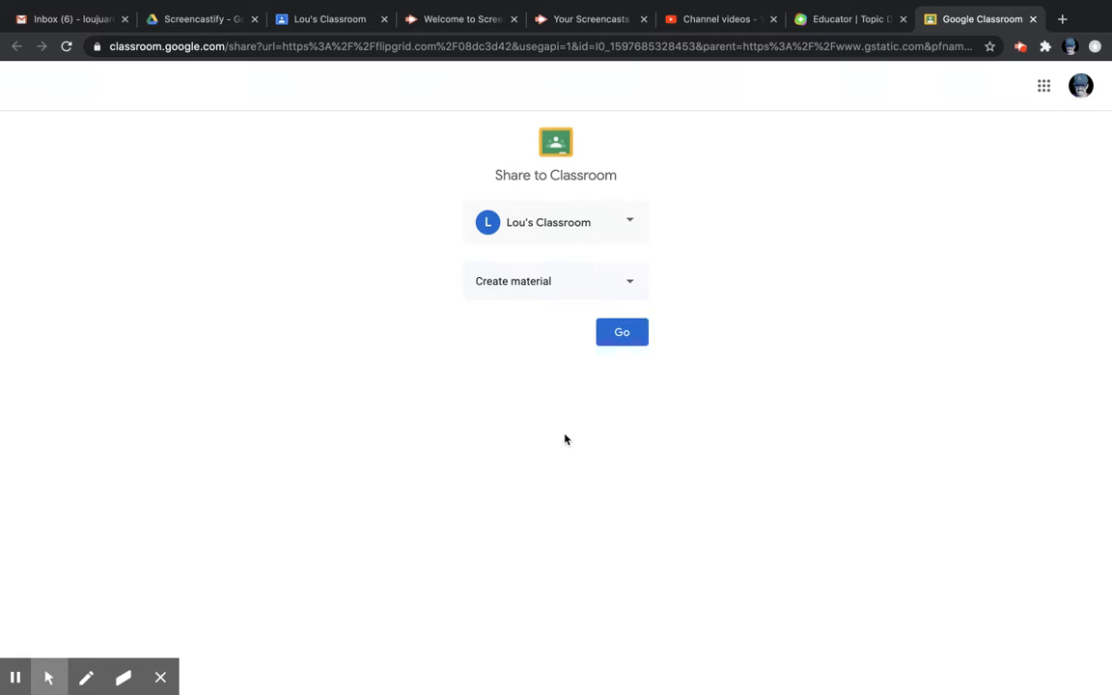
pyautogui.click(619, 333)
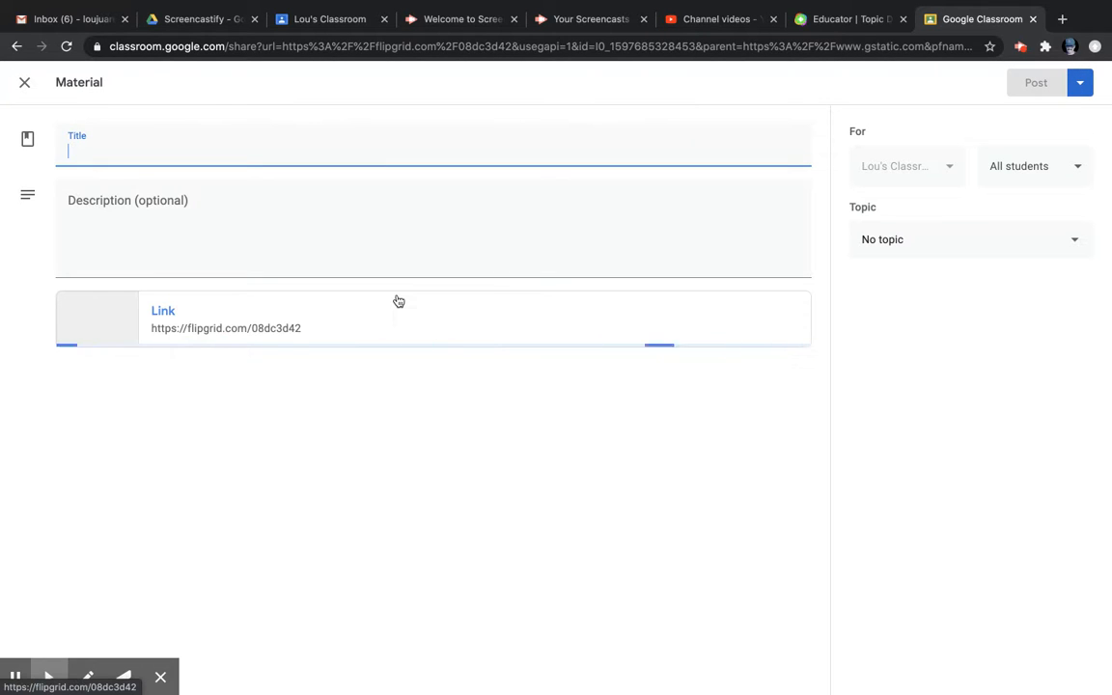
# Step: Post the material with the title "Week 1 Reflection" under a new Classroom topic named "Week 1"
pyautogui.write('Week 1 Reflection')
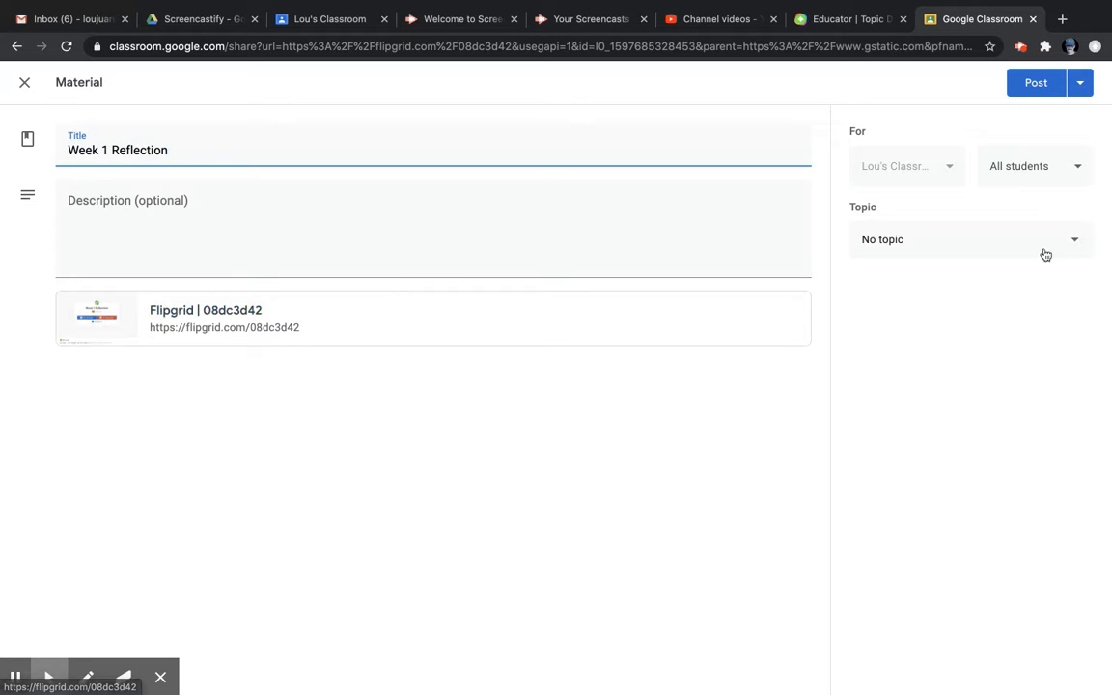
pyautogui.click(944, 239)
pyautogui.click(909, 280)
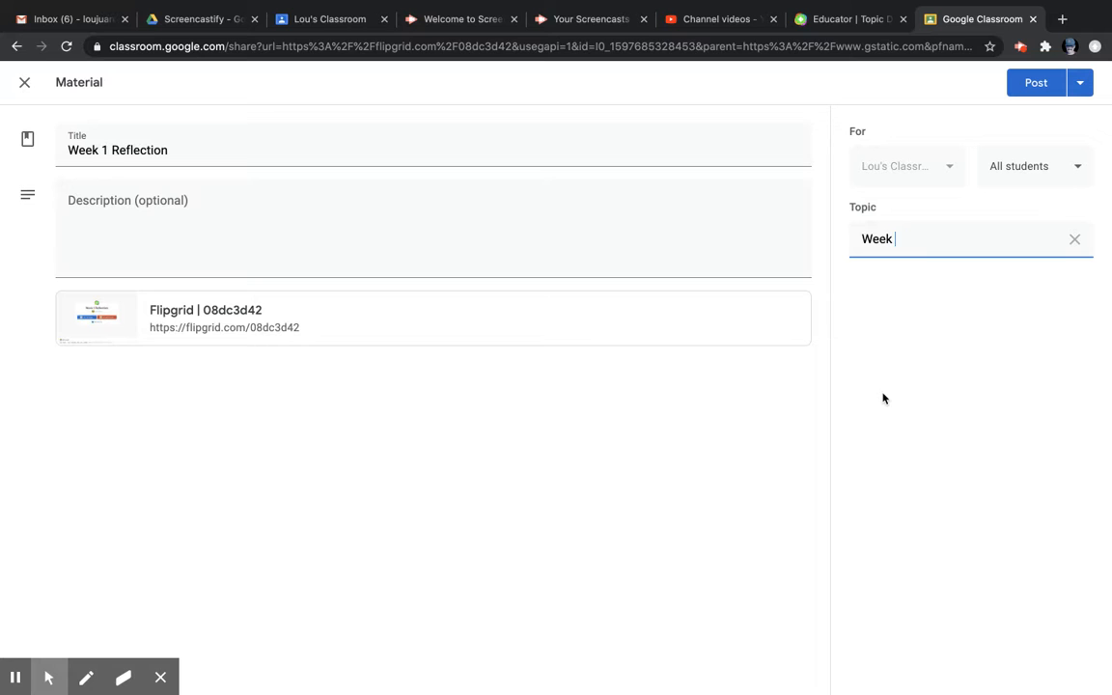
pyautogui.click(945, 436)
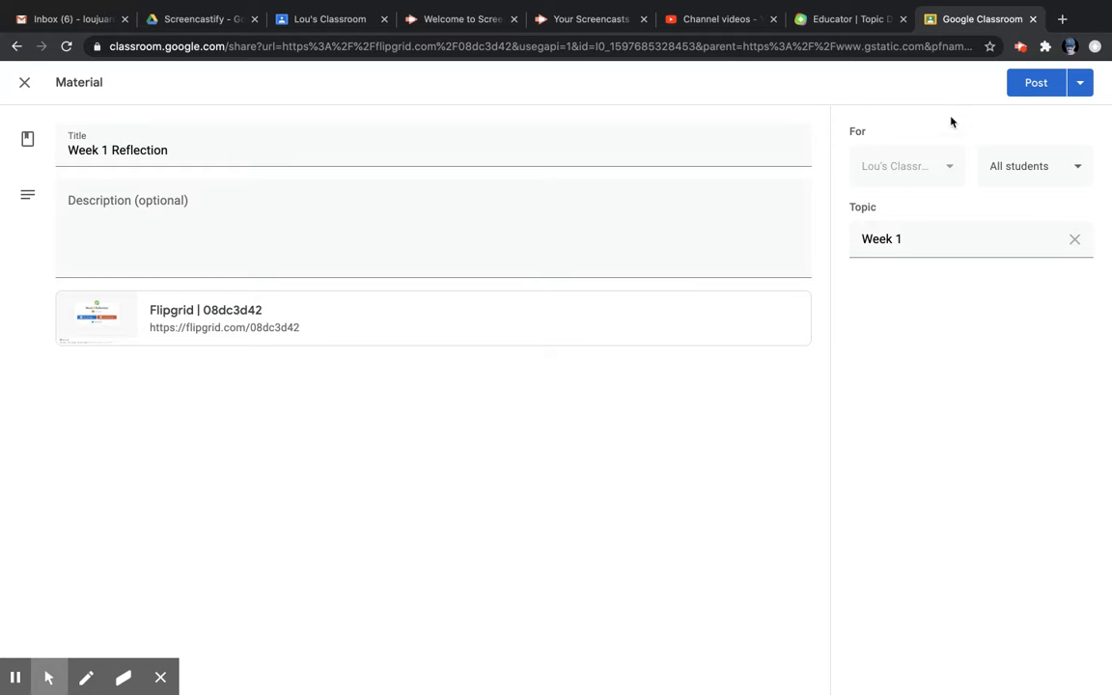
pyautogui.click(1038, 86)
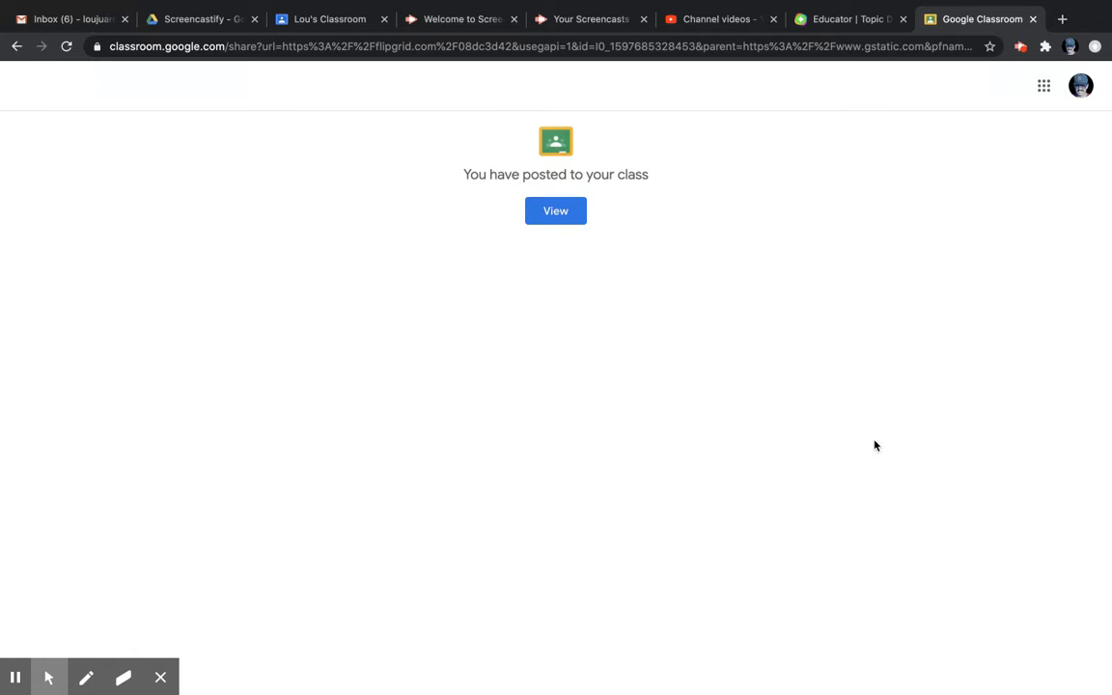
# Step: View the class's classwork, dismiss the feature tips, and expand the Week 1 Reflection material to check its Flipgrid link
pyautogui.click(576, 213)
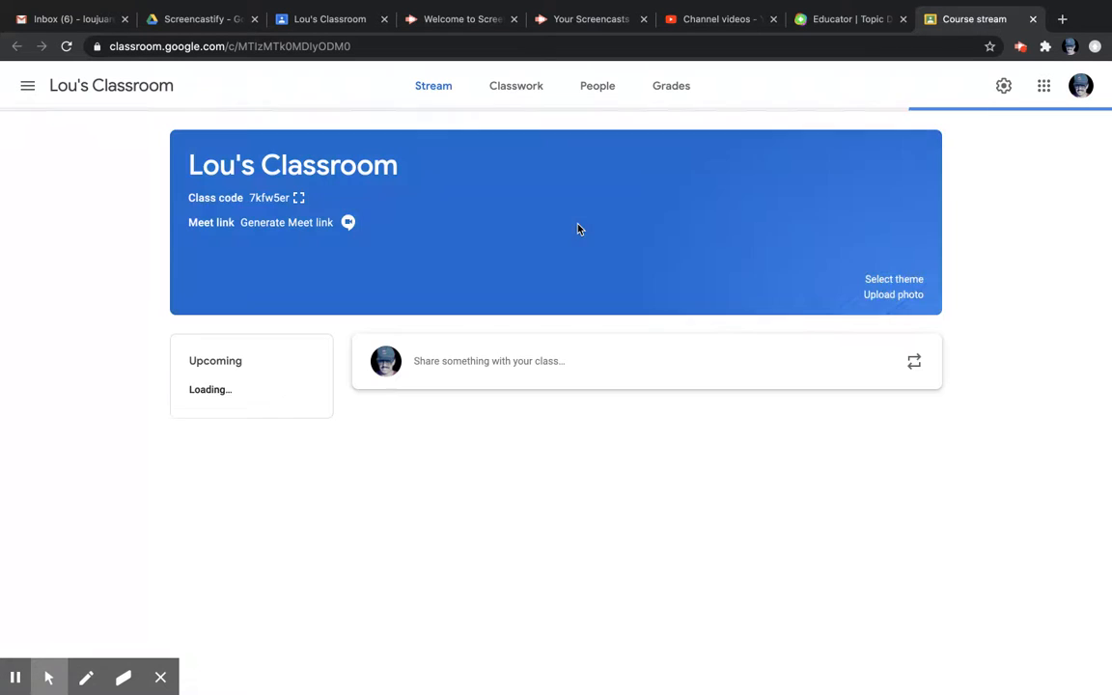
pyautogui.click(499, 88)
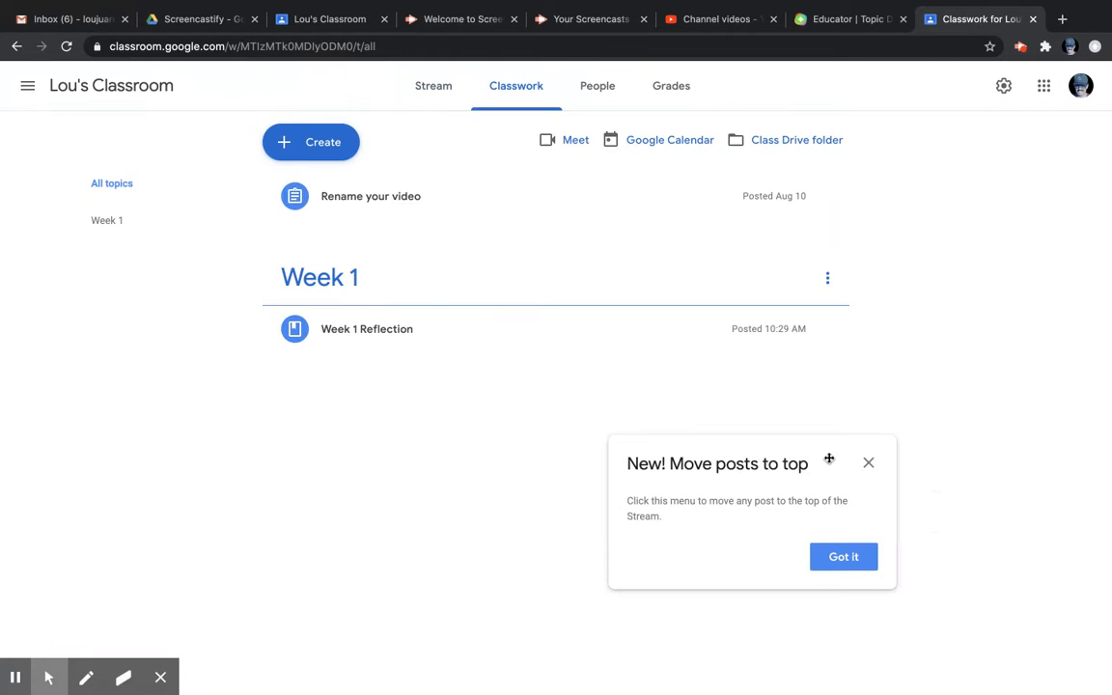
pyautogui.click(872, 464)
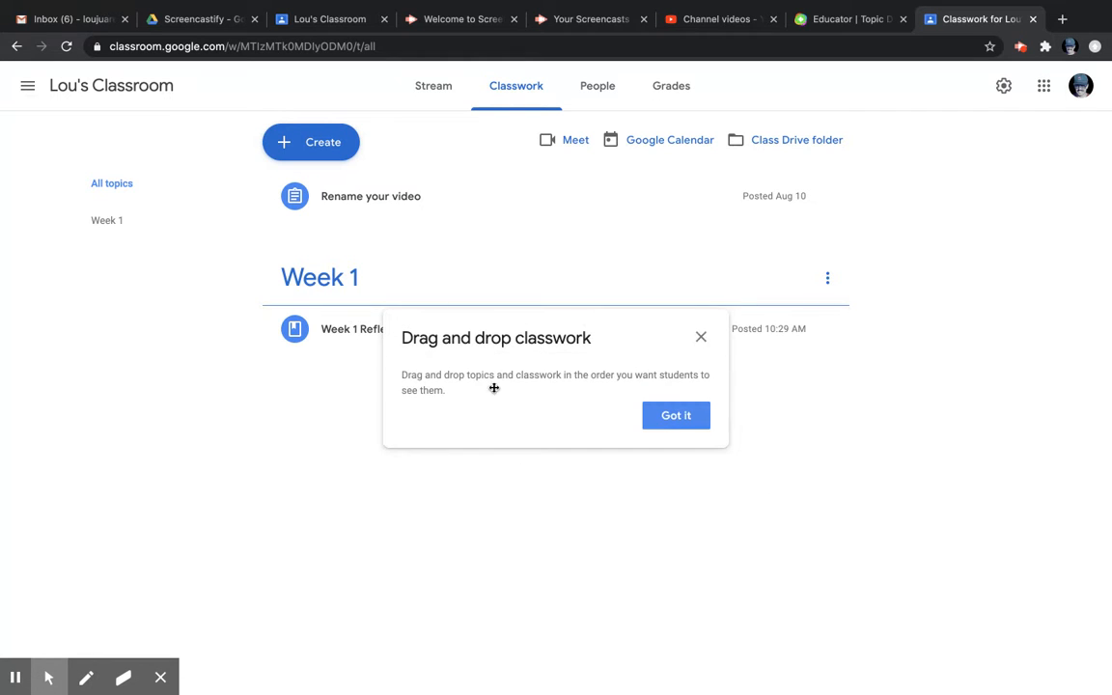
pyautogui.click(702, 338)
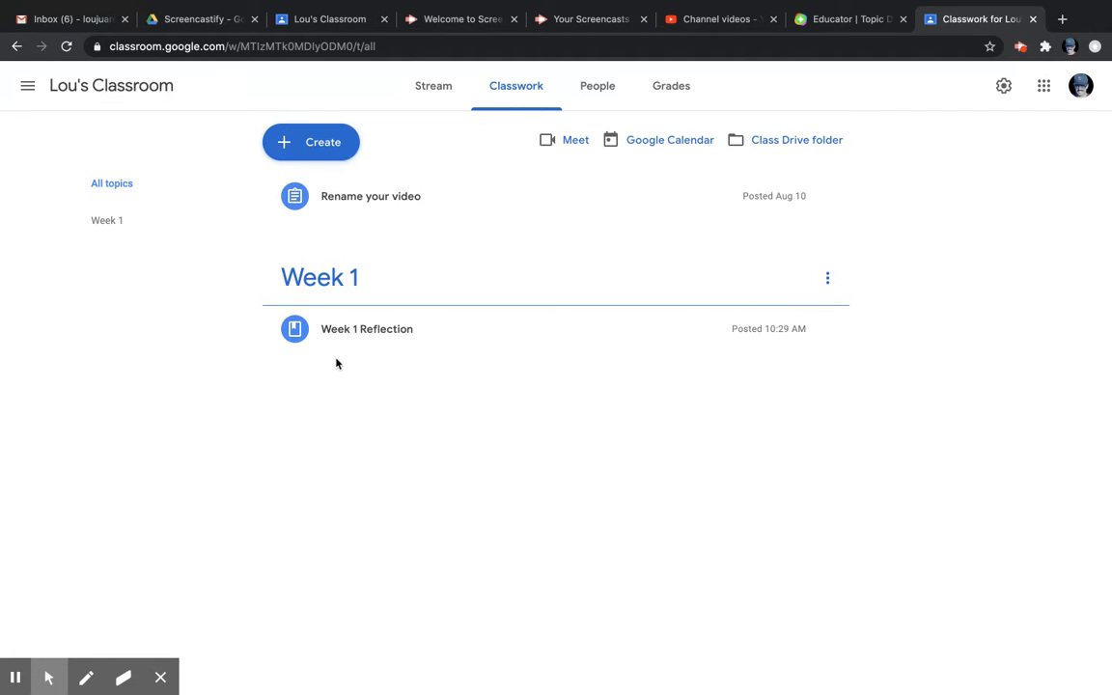
pyautogui.click(534, 325)
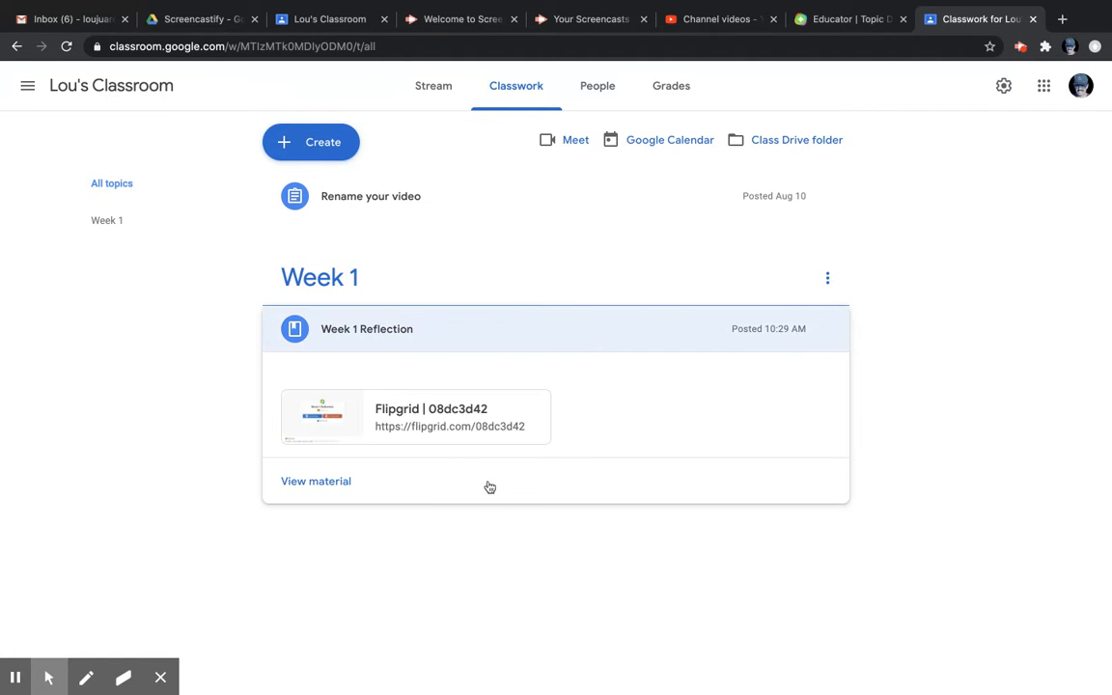